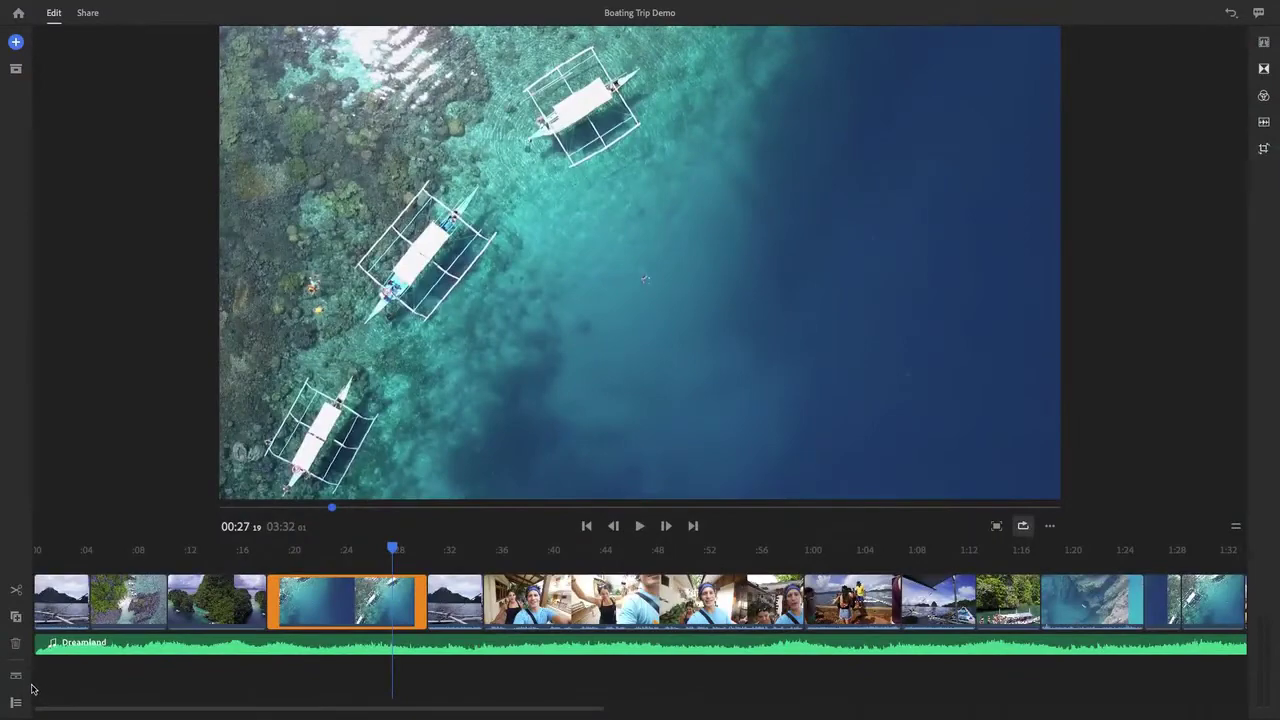
Cut the selfie clip at 00:41, copy the aerial boats clip, and delete the short boat clip after it
drag(390, 545, 572, 565)
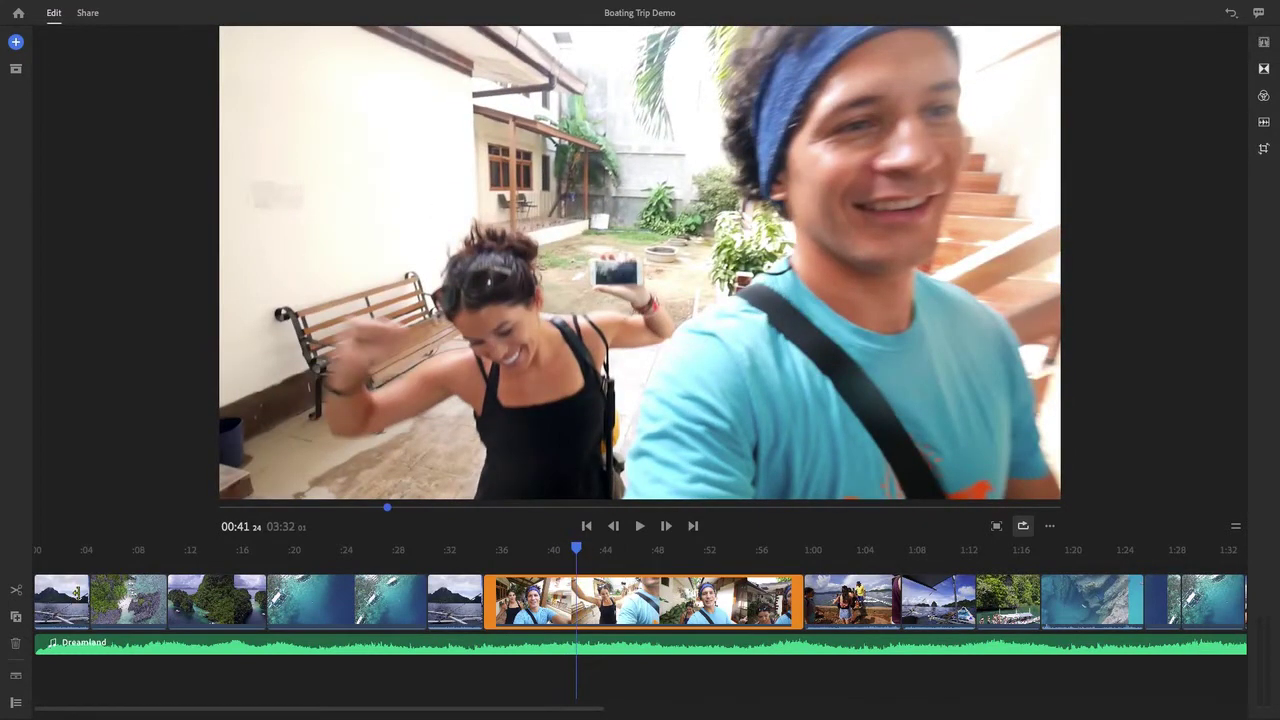
click(16, 594)
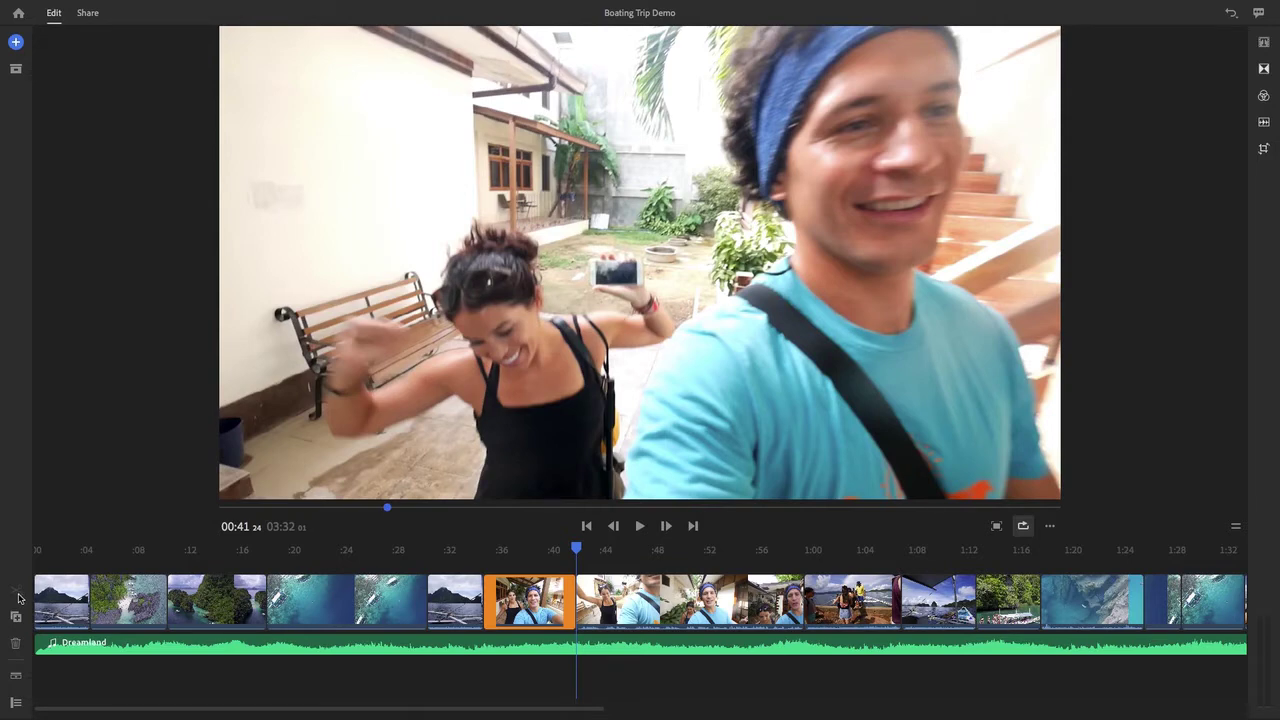
click(332, 604)
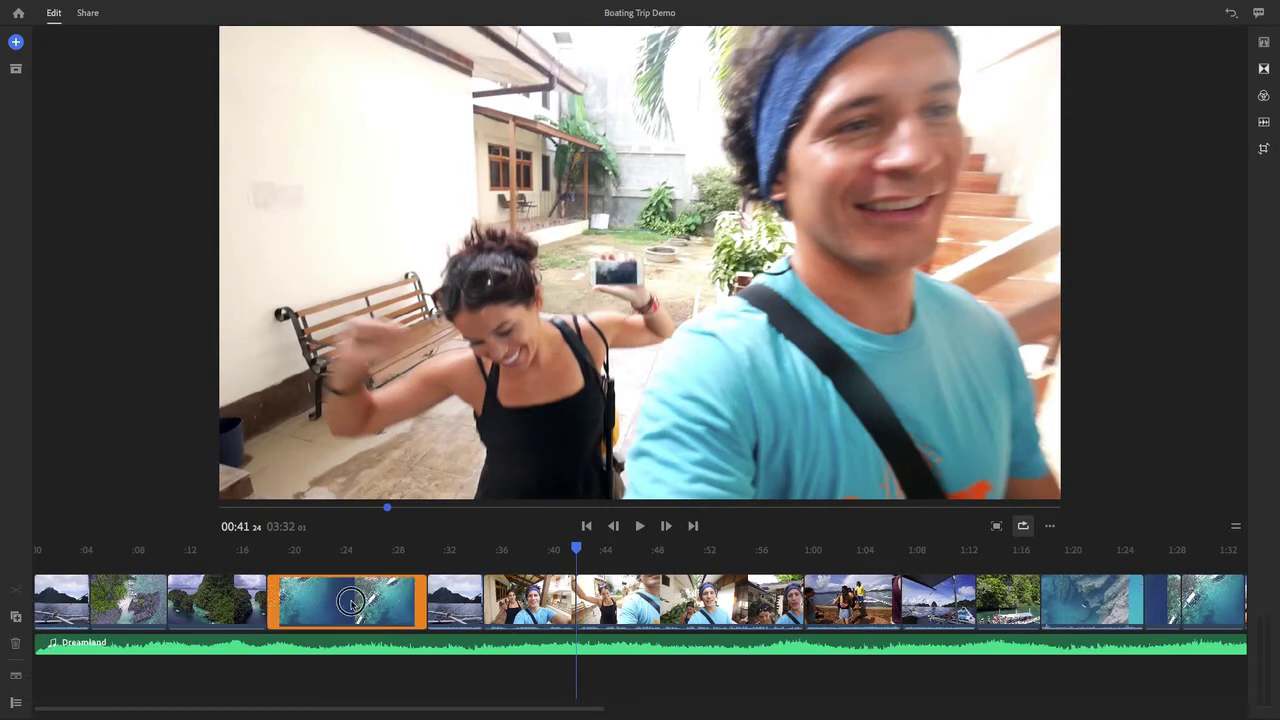
click(15, 617)
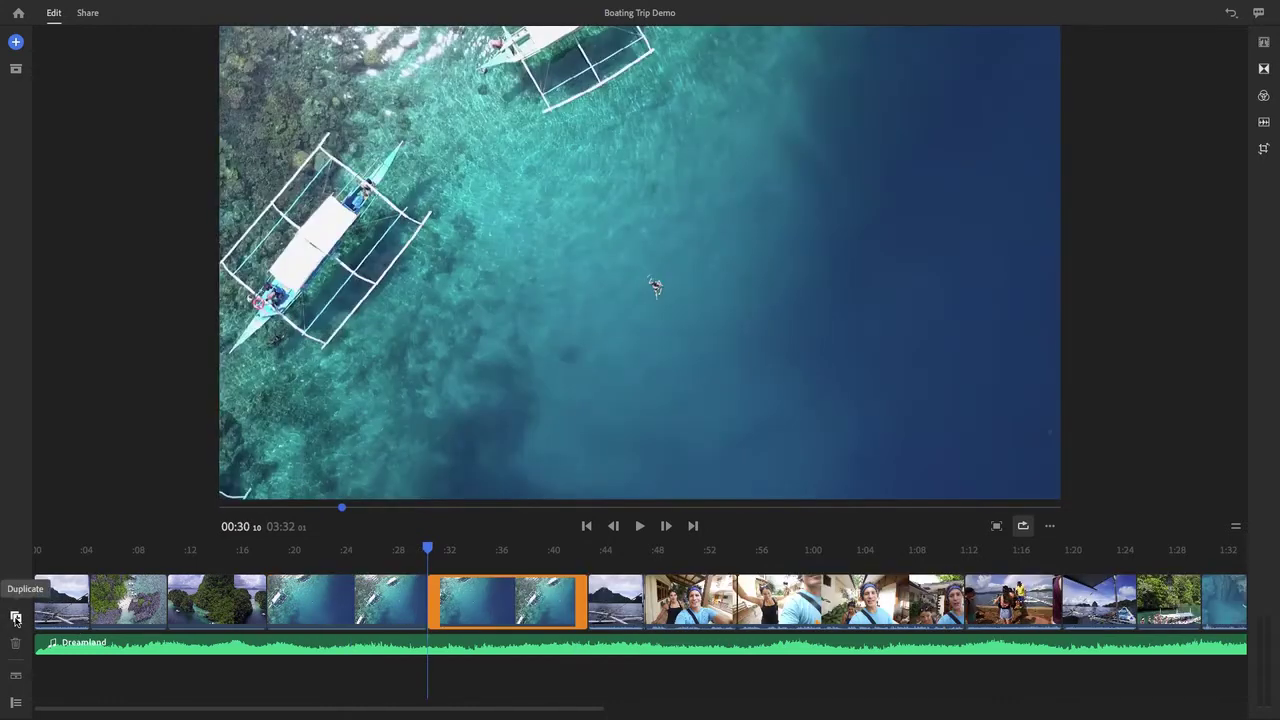
click(606, 604)
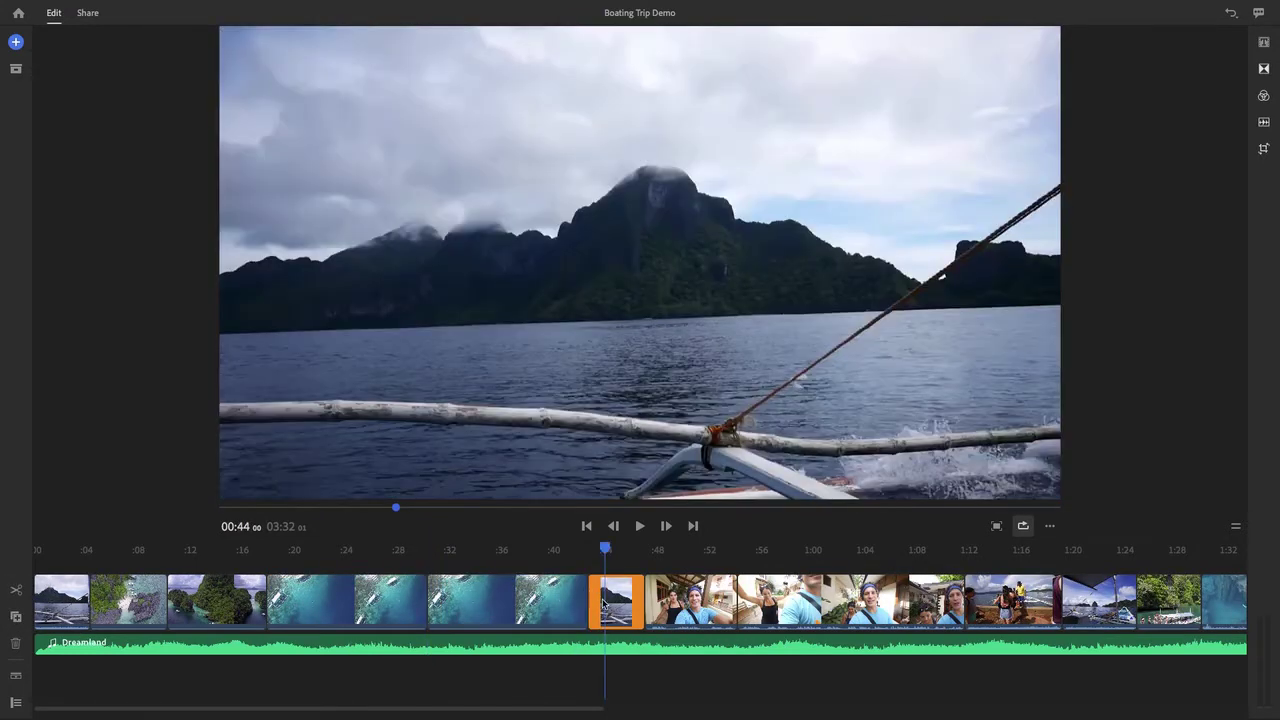
click(15, 645)
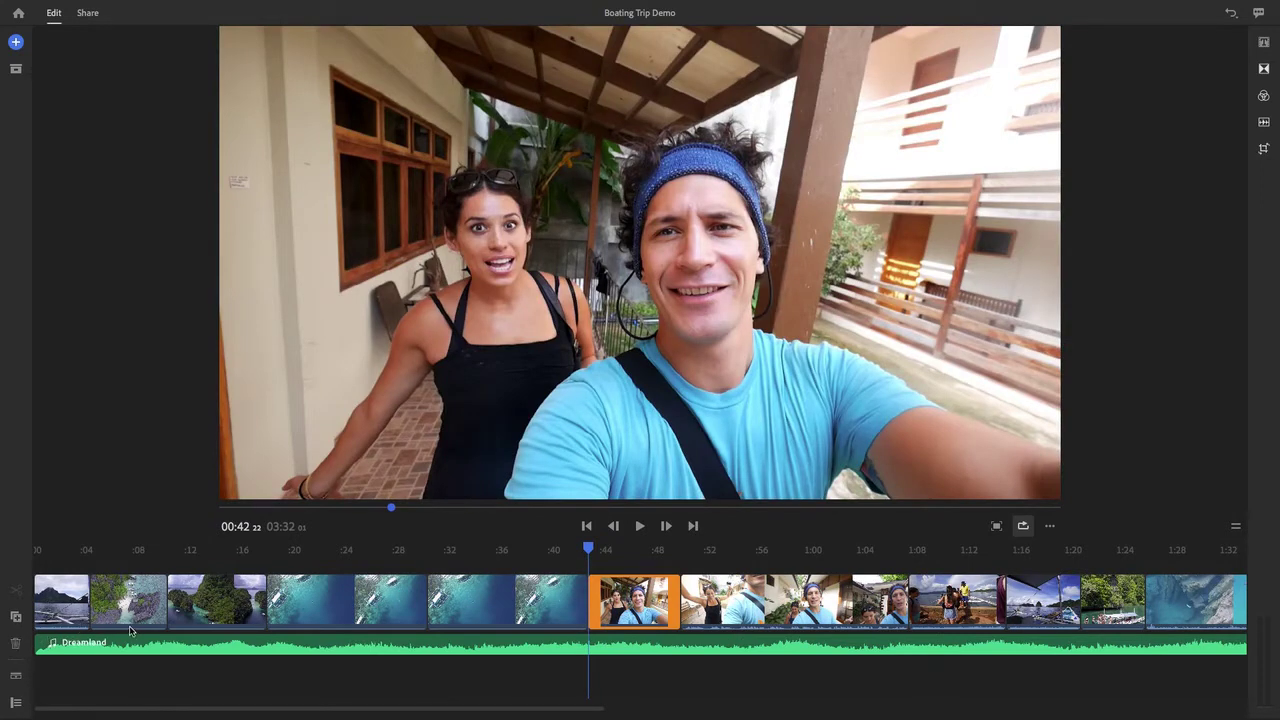
Move the selfie clip and Dreamland music to the start, and an aerial clip after the boat clip
drag(650, 605, 88, 597)
drag(209, 657, 100, 650)
drag(421, 603, 242, 600)
Move another aerial clip near the end and trim the ends of two aerial clips shorter
drag(588, 605, 1051, 601)
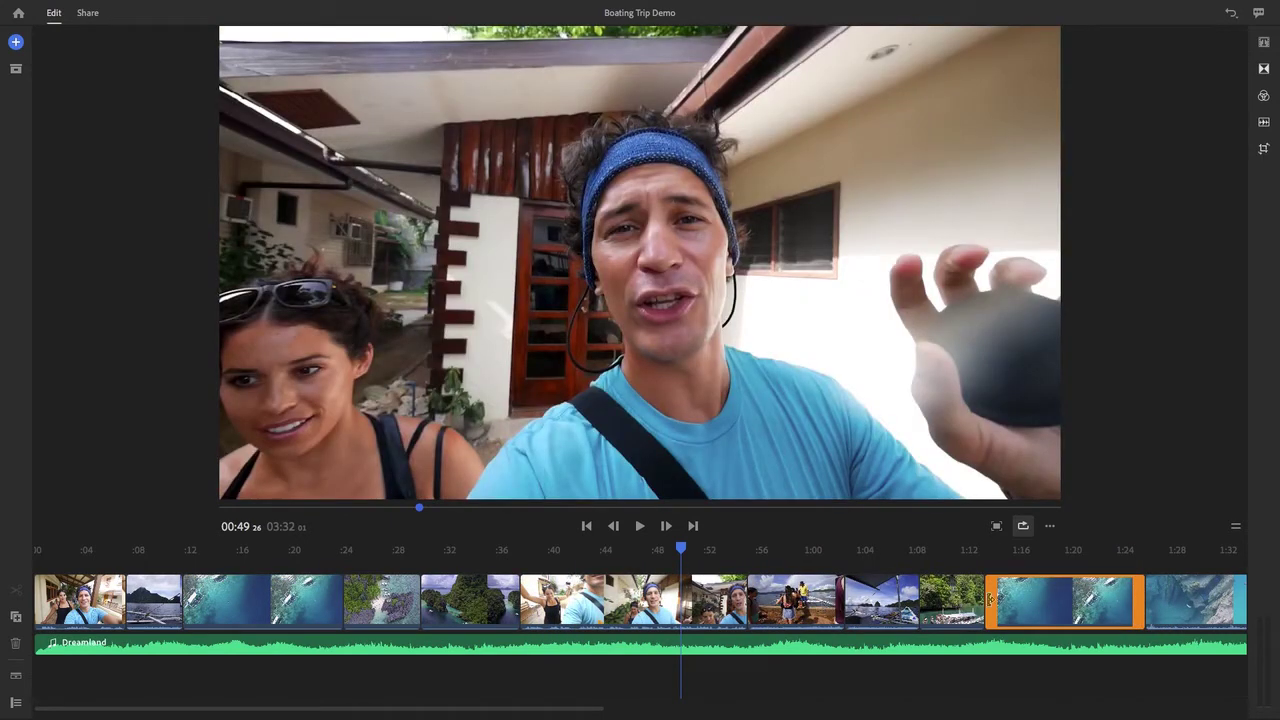
drag(1141, 596, 1086, 598)
drag(338, 602, 283, 600)
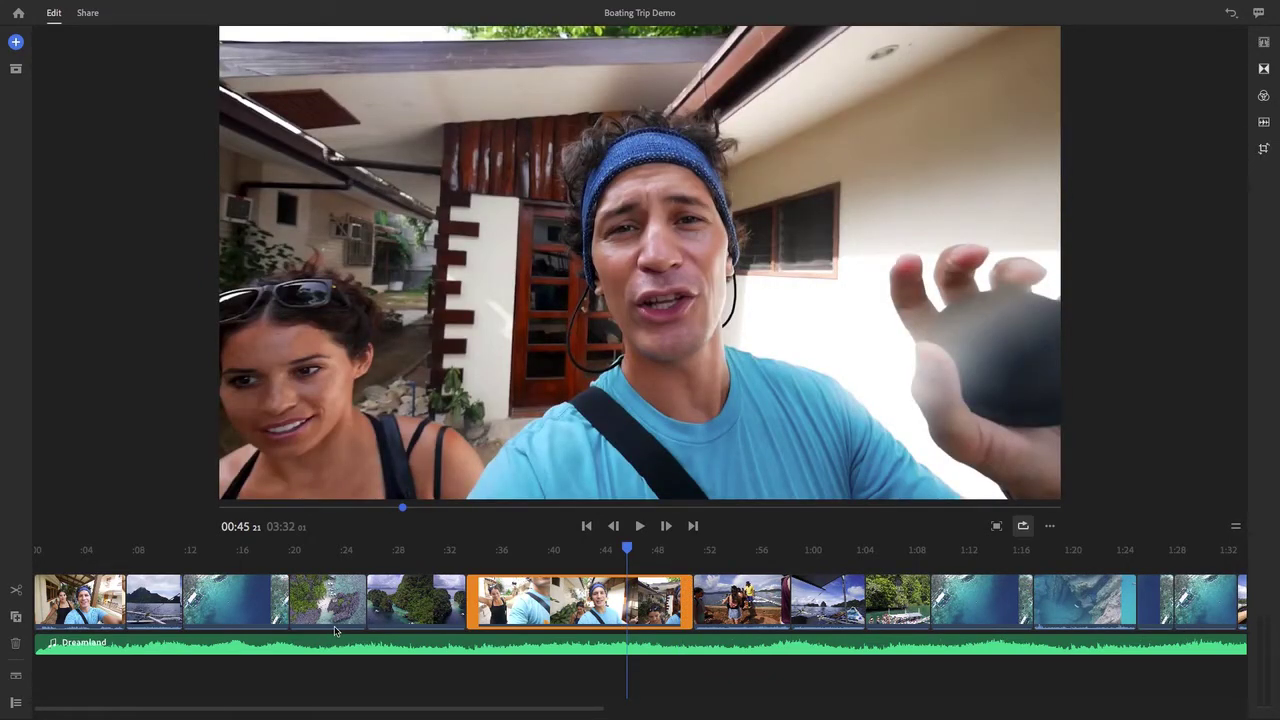
Expand the audio tracks beneath each clip and trim the end of the selfie clip's audio
click(15, 676)
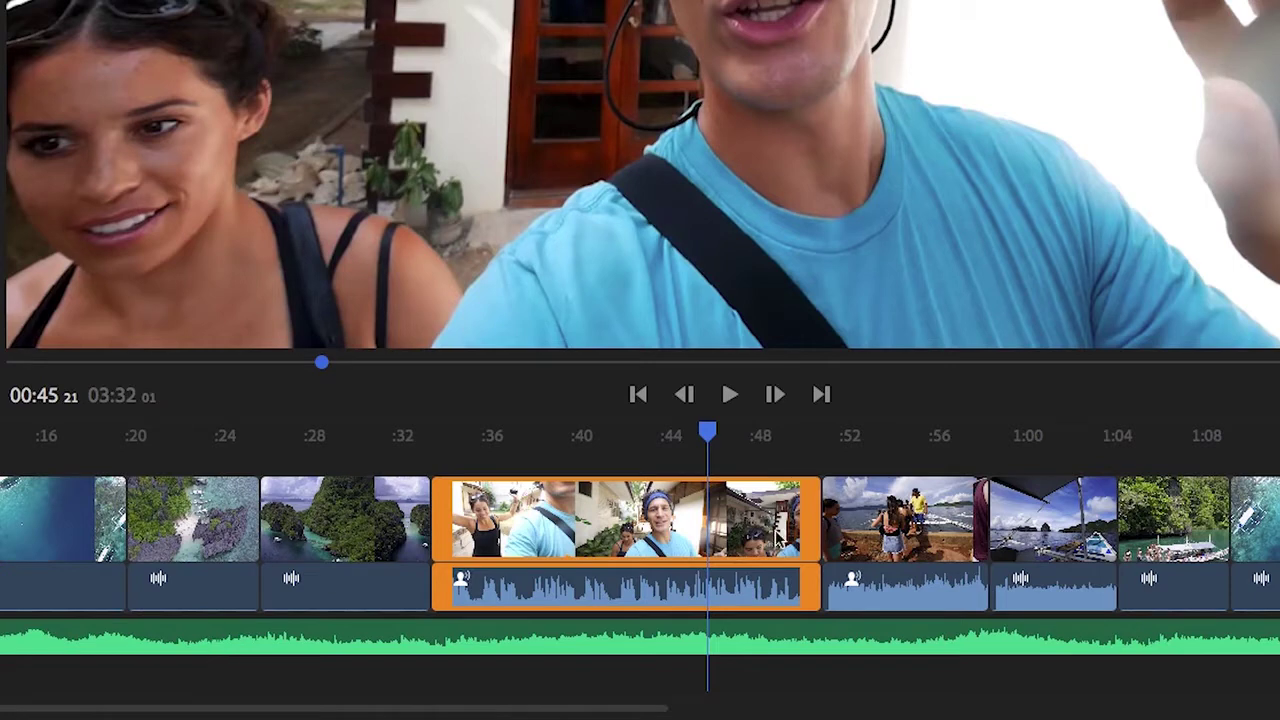
mouse_move(819, 591)
mouse_down()
mouse_move(660, 591)
mouse_move(820, 582)
mouse_up()
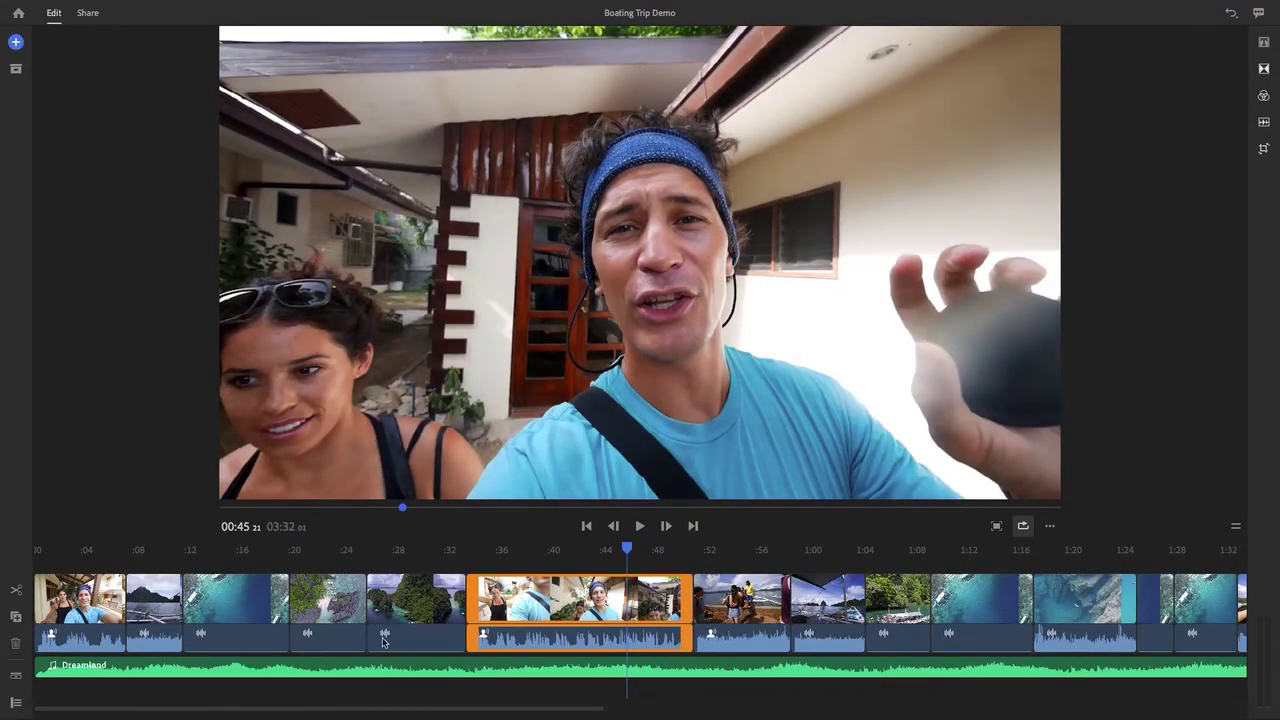
click(101, 672)
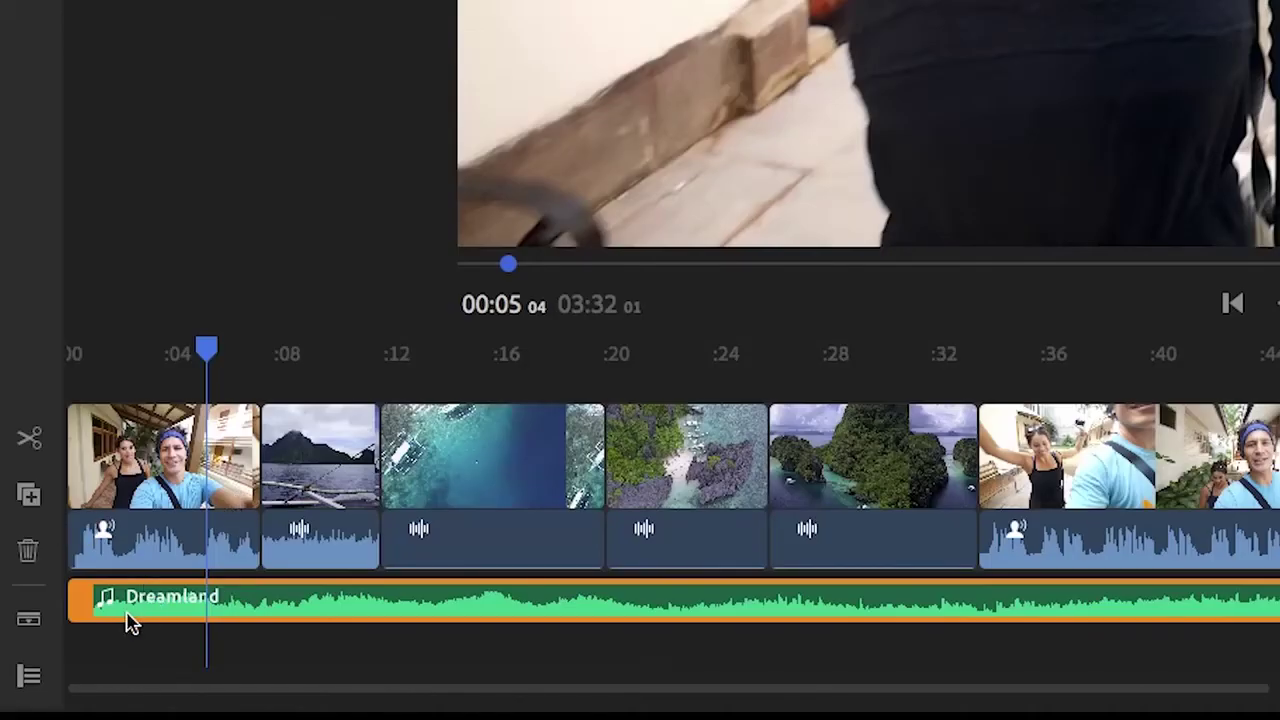
click(104, 548)
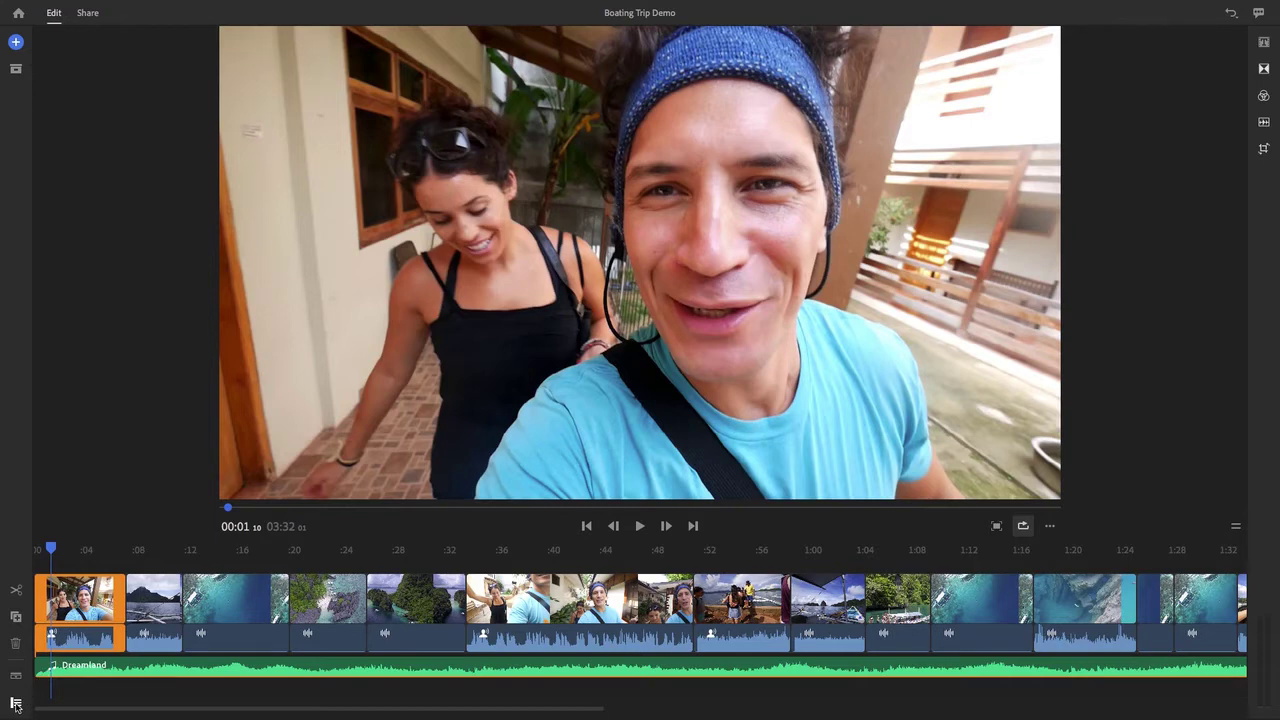
Show the track controls and toggle the video track's lock, mute and visibility on and back off
click(16, 705)
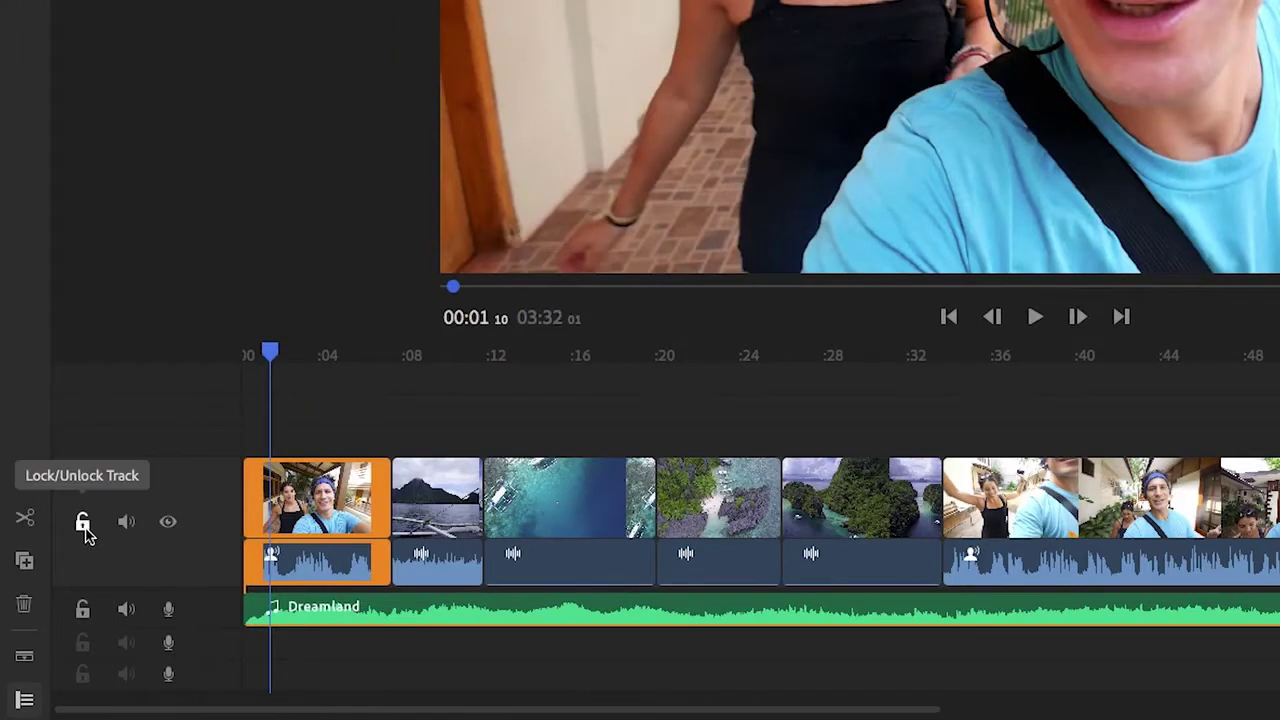
click(52, 593)
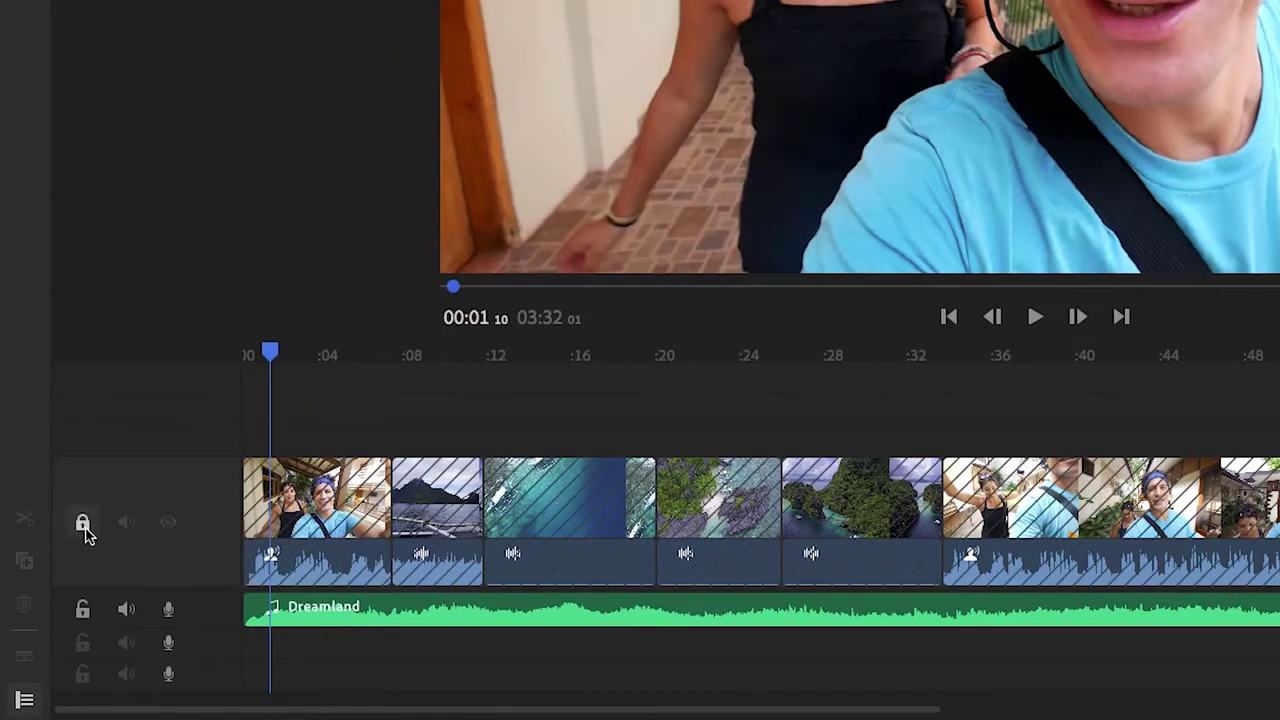
click(84, 530)
click(121, 530)
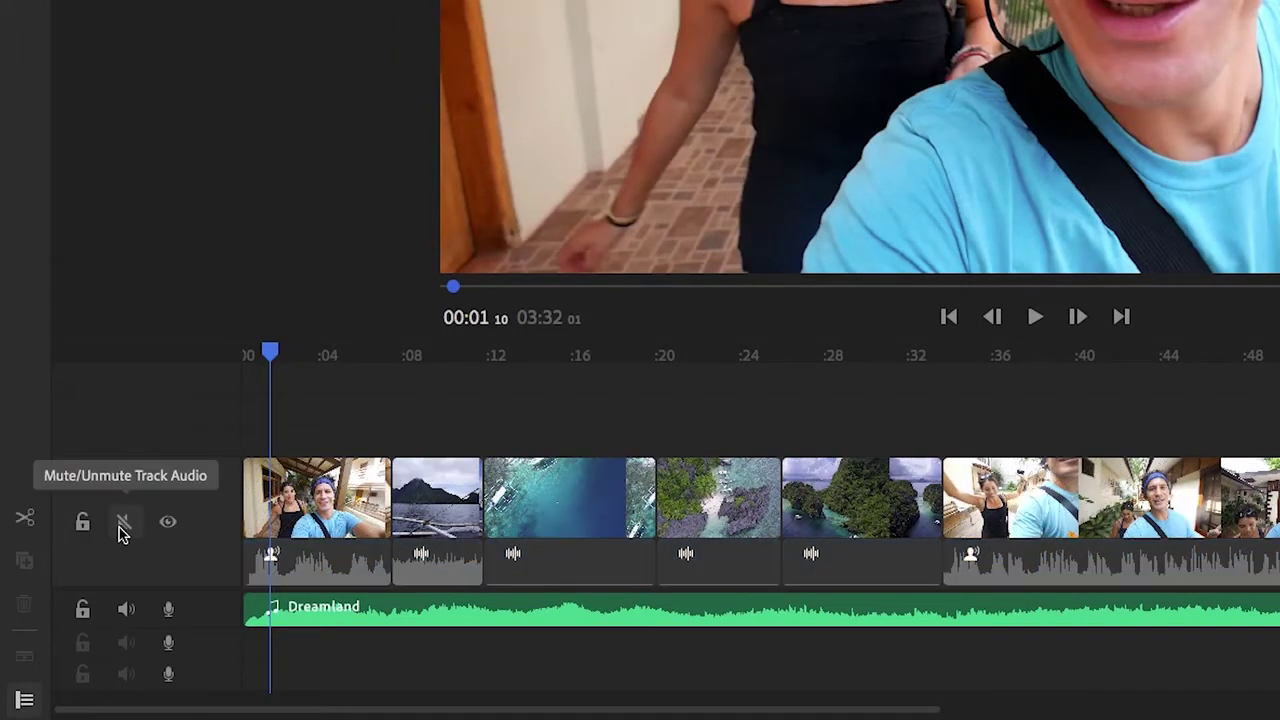
click(121, 530)
click(167, 528)
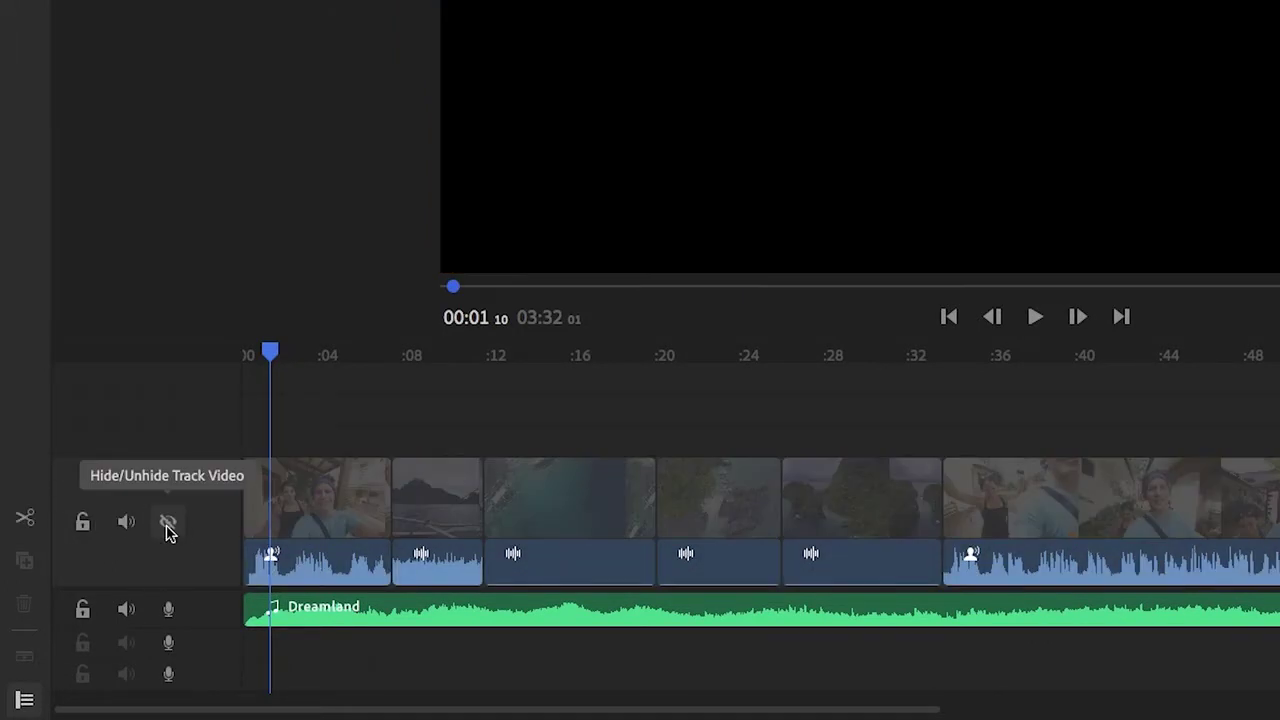
click(168, 528)
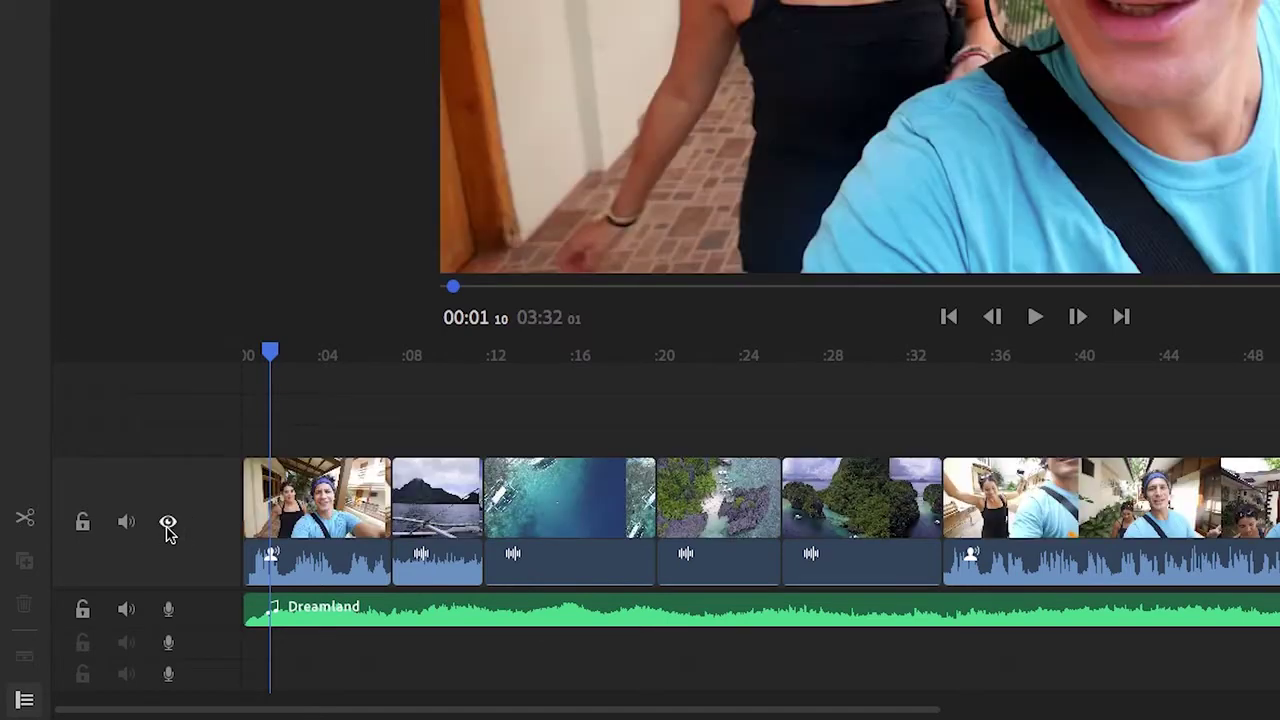
Place the aerial ocean clip third in the main sequence, right after the boat shot
mouse_move(559, 520)
mouse_down()
mouse_move(560, 306)
mouse_move(543, 414)
mouse_move(551, 511)
mouse_up()
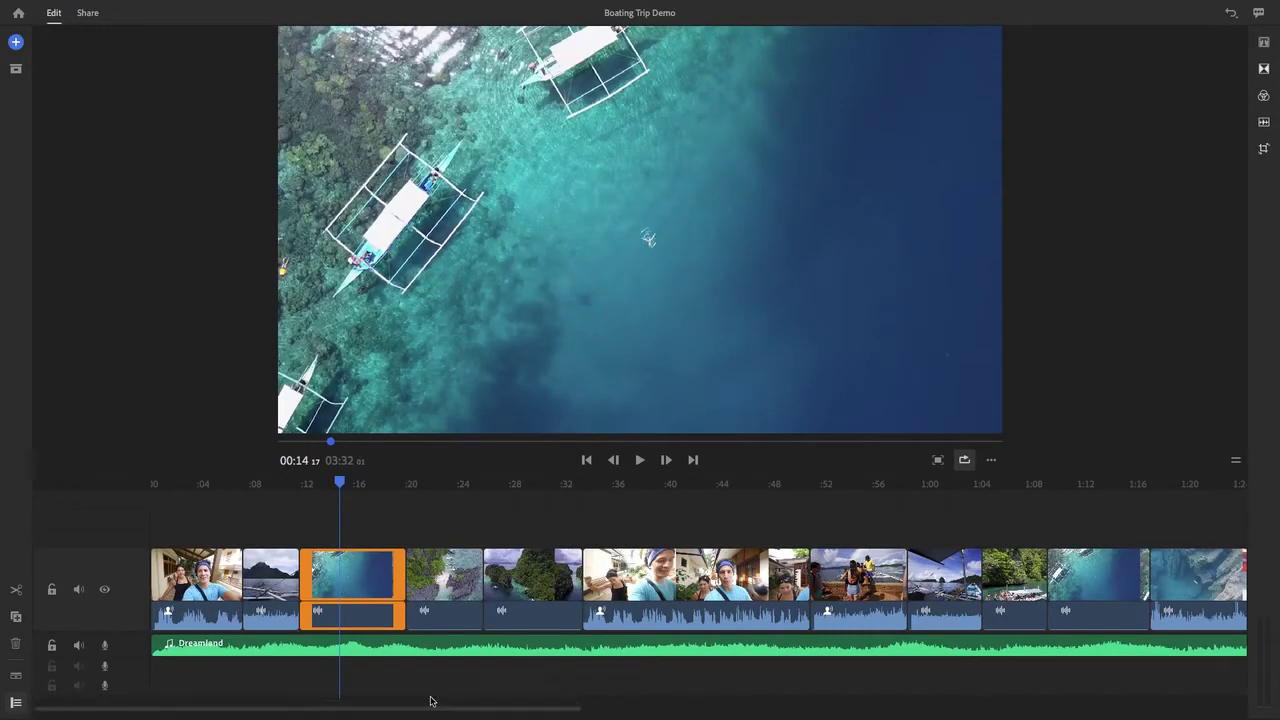
drag(430, 701, 668, 706)
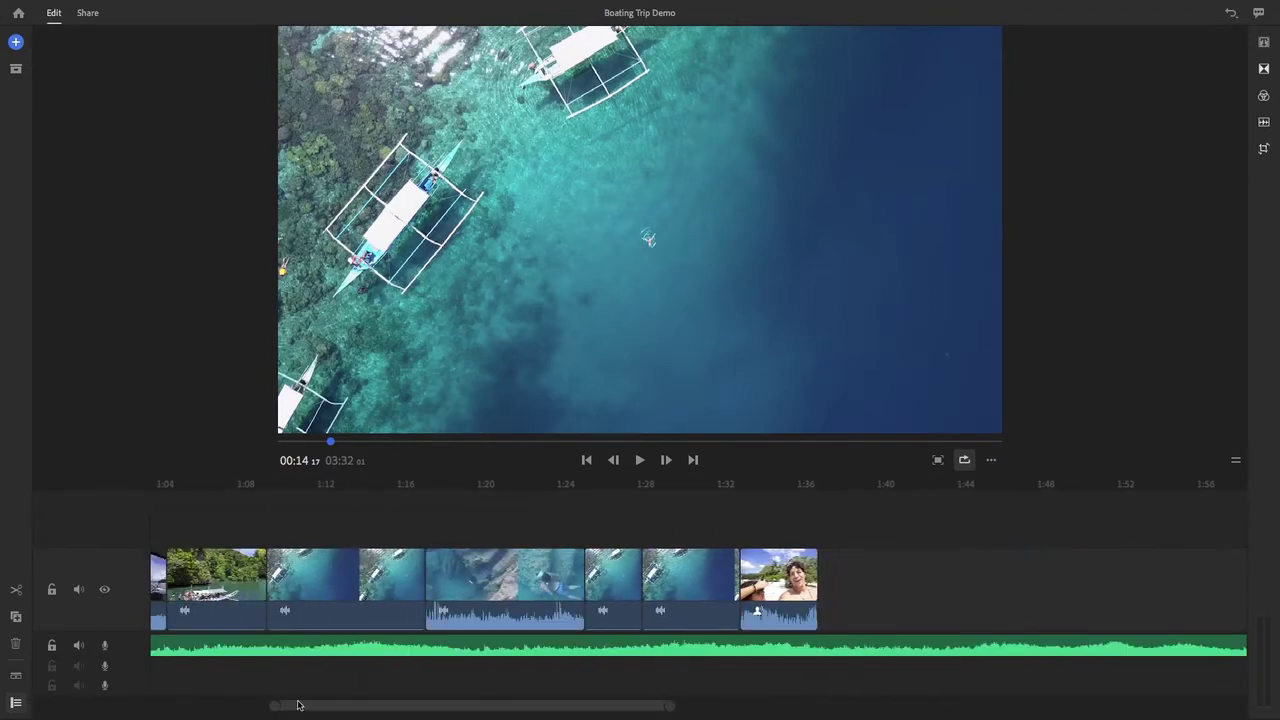
drag(284, 706, 42, 706)
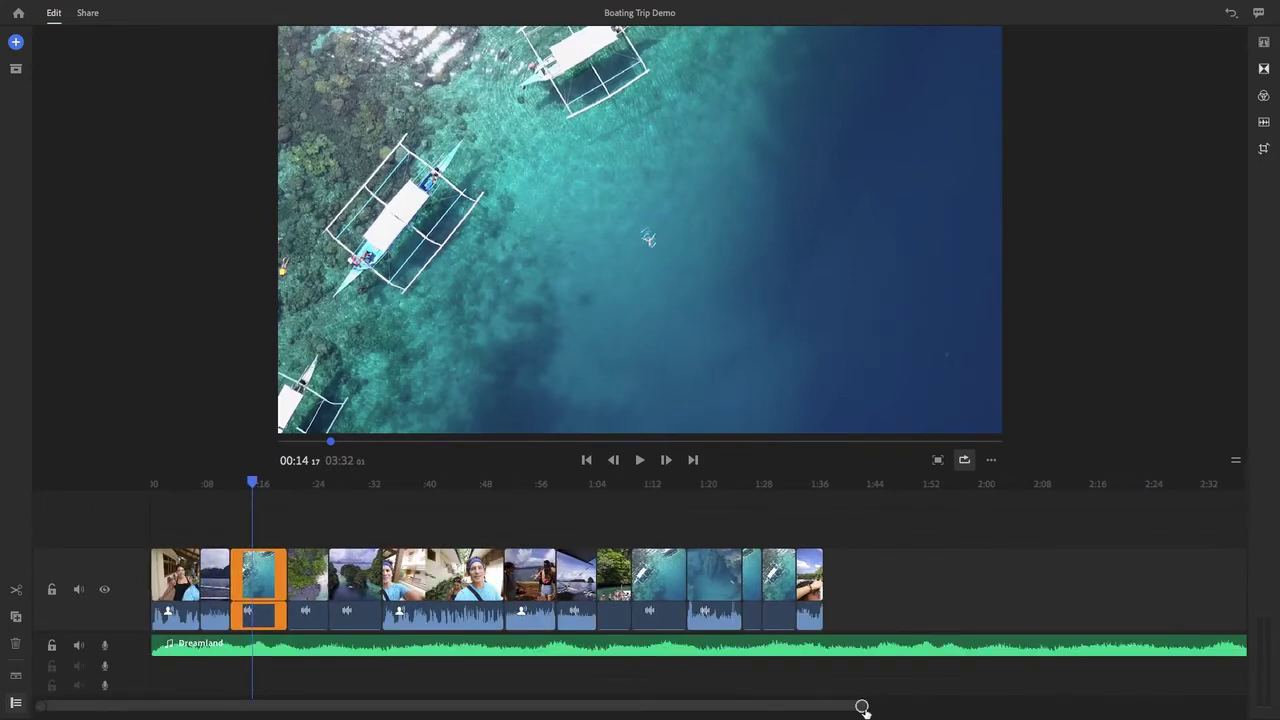
Put a Cross Dissolve between the selfie and boat clips and preview it from 00:06
drag(862, 708, 588, 709)
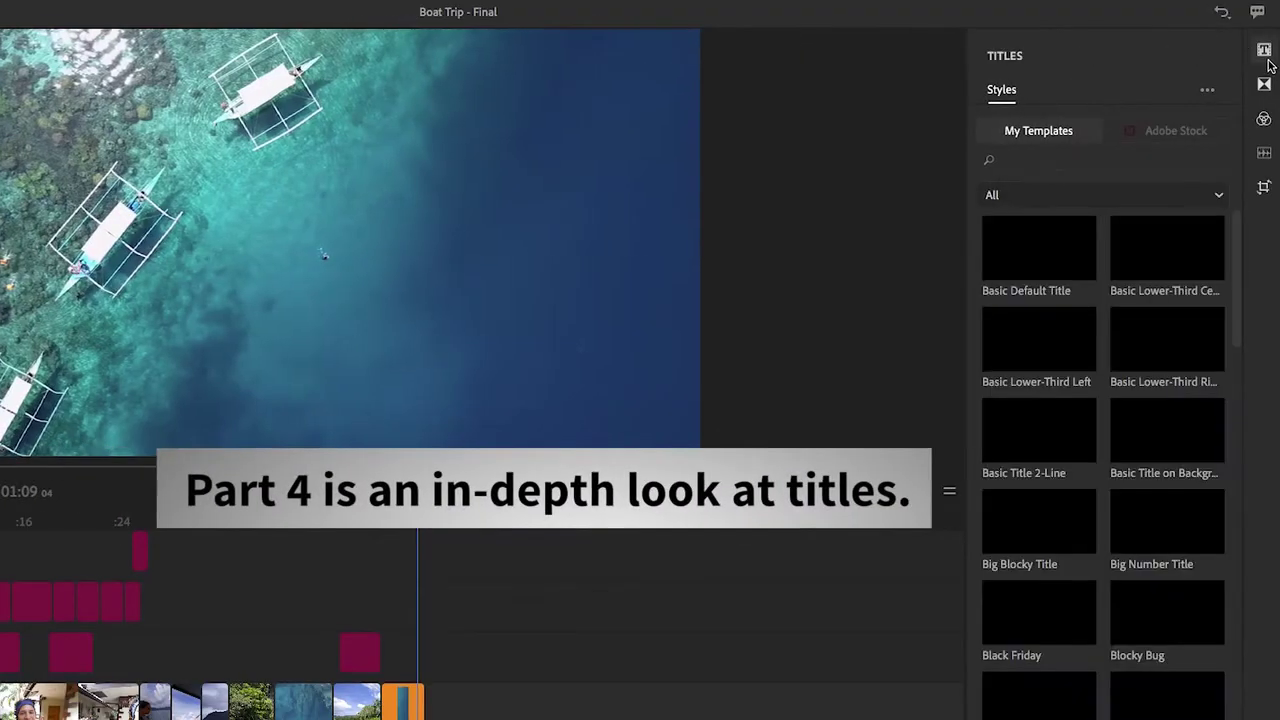
drag(1236, 270, 1268, 608)
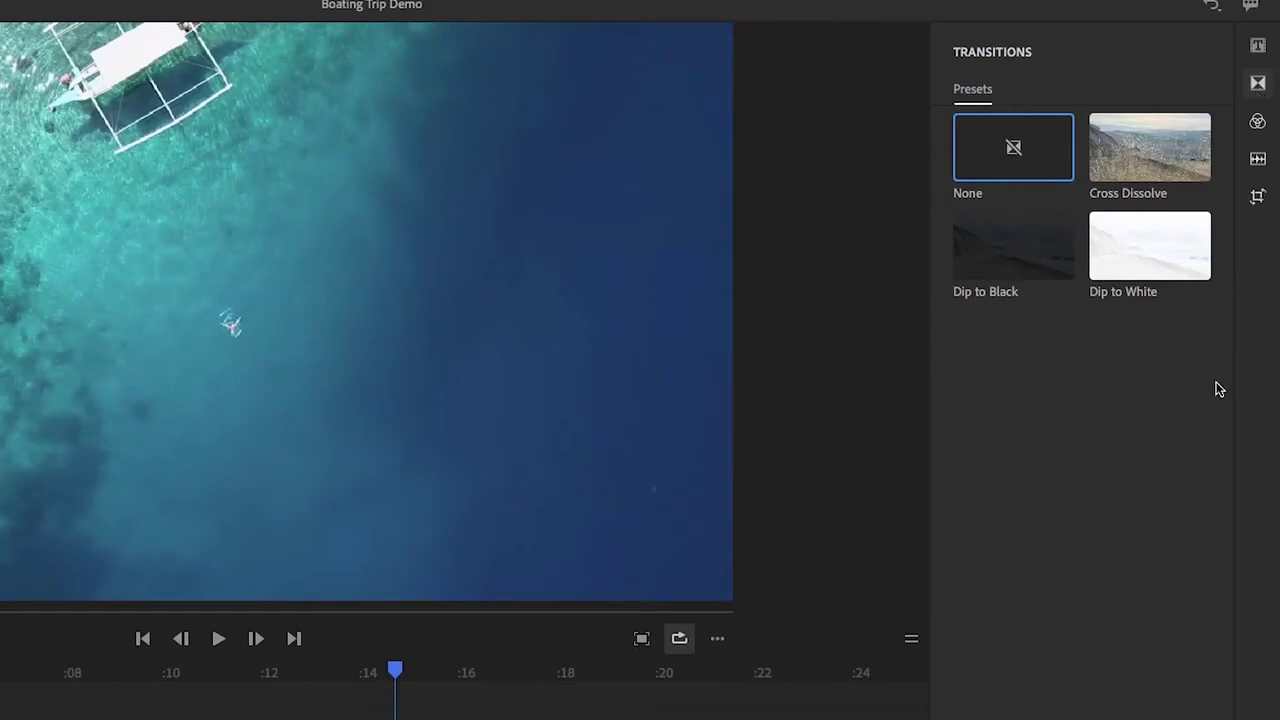
drag(1161, 172, 400, 578)
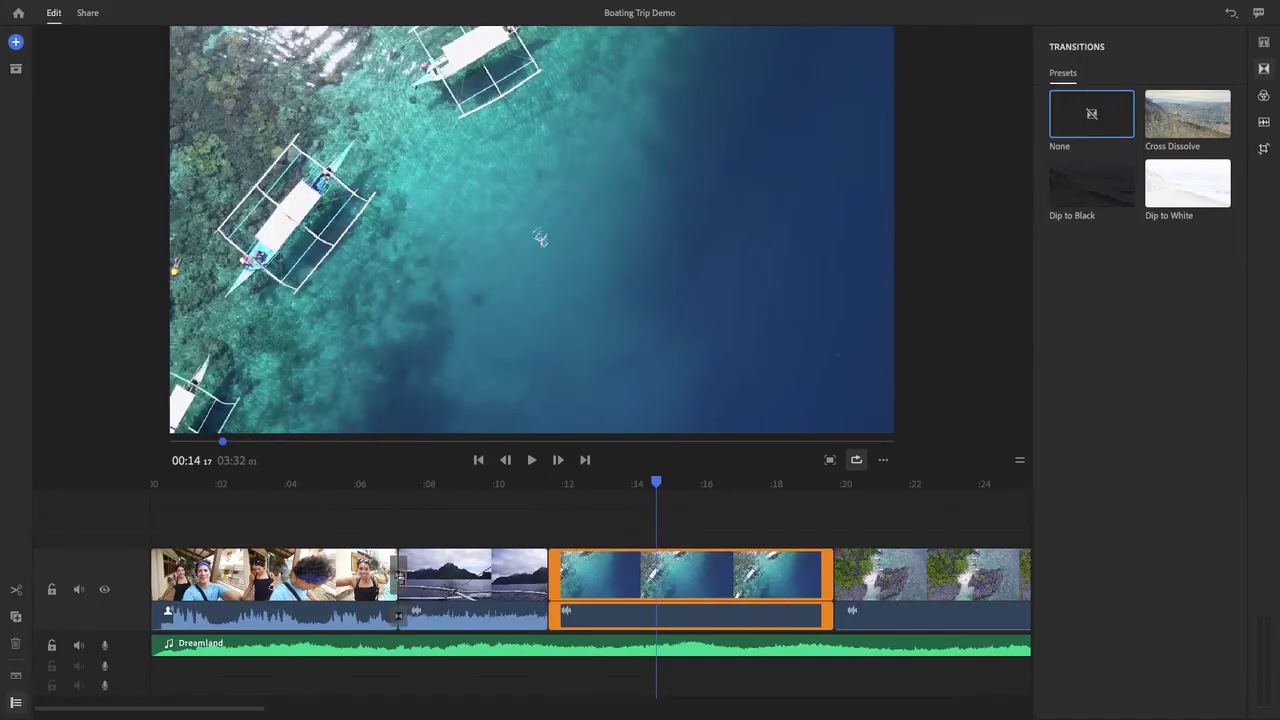
click(378, 482)
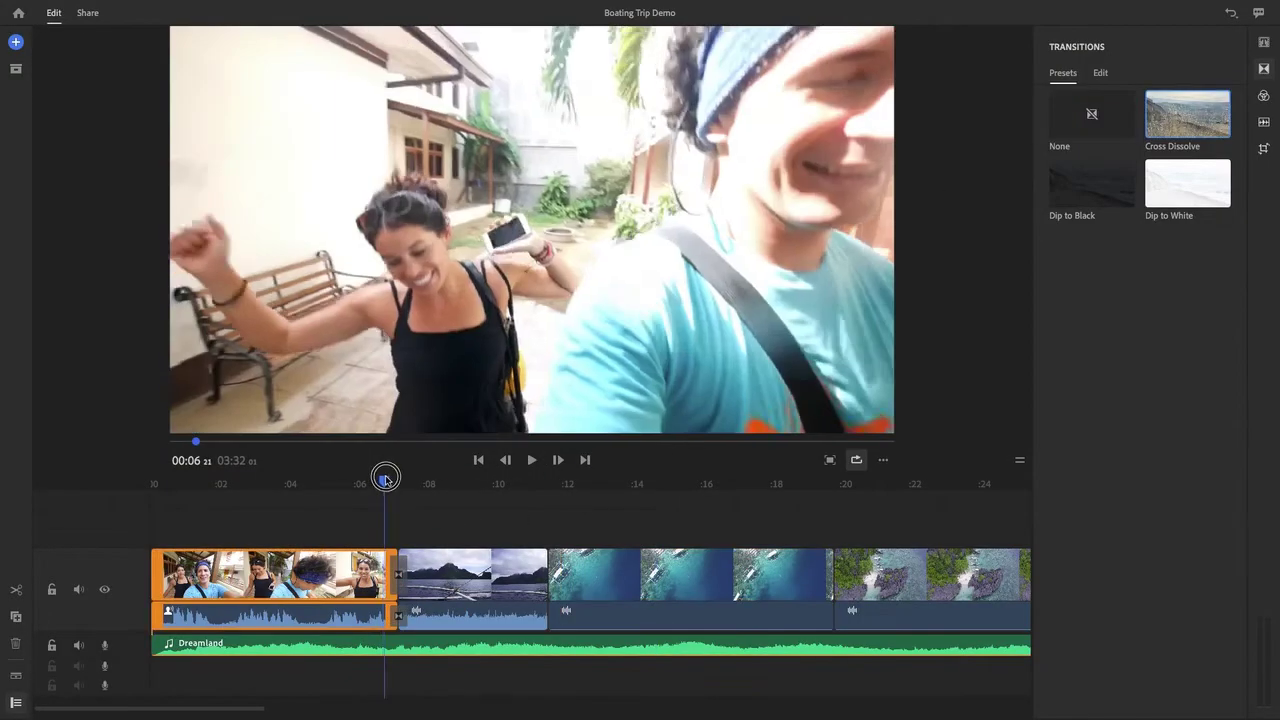
key(space)
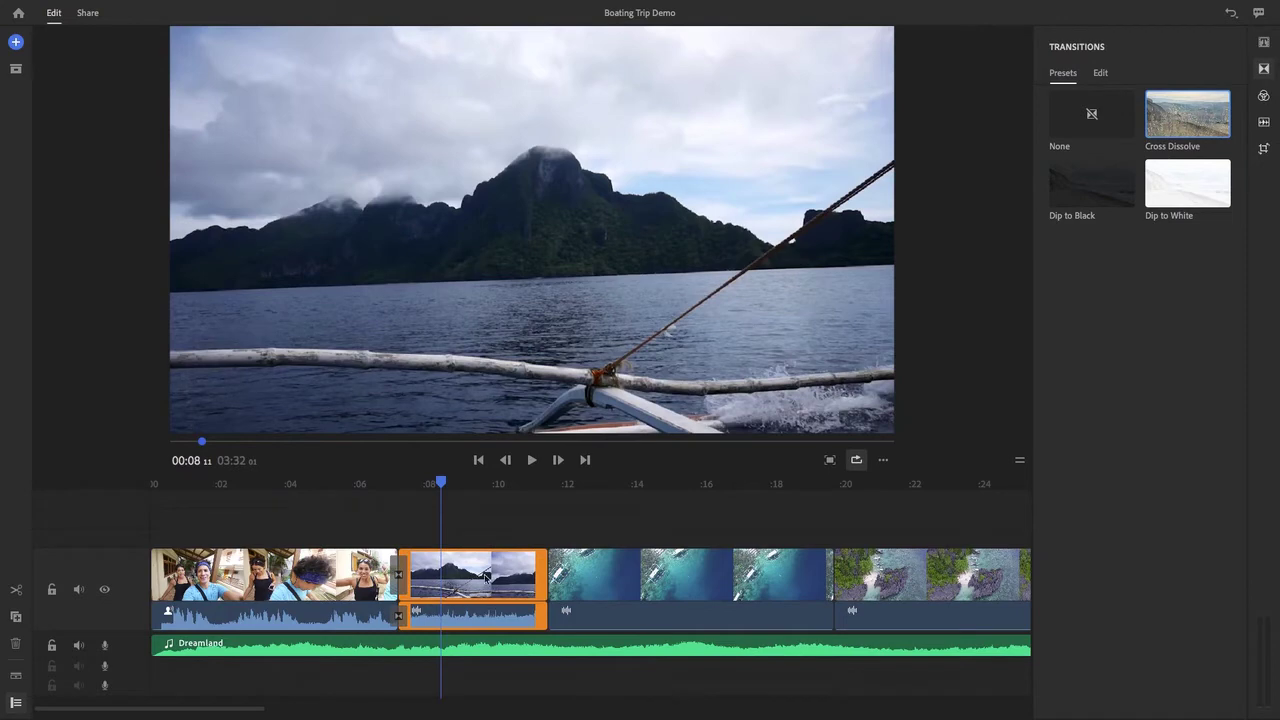
Give the boat clip the Film color preset at intensity 138 and show its Edit adjustments
click(510, 575)
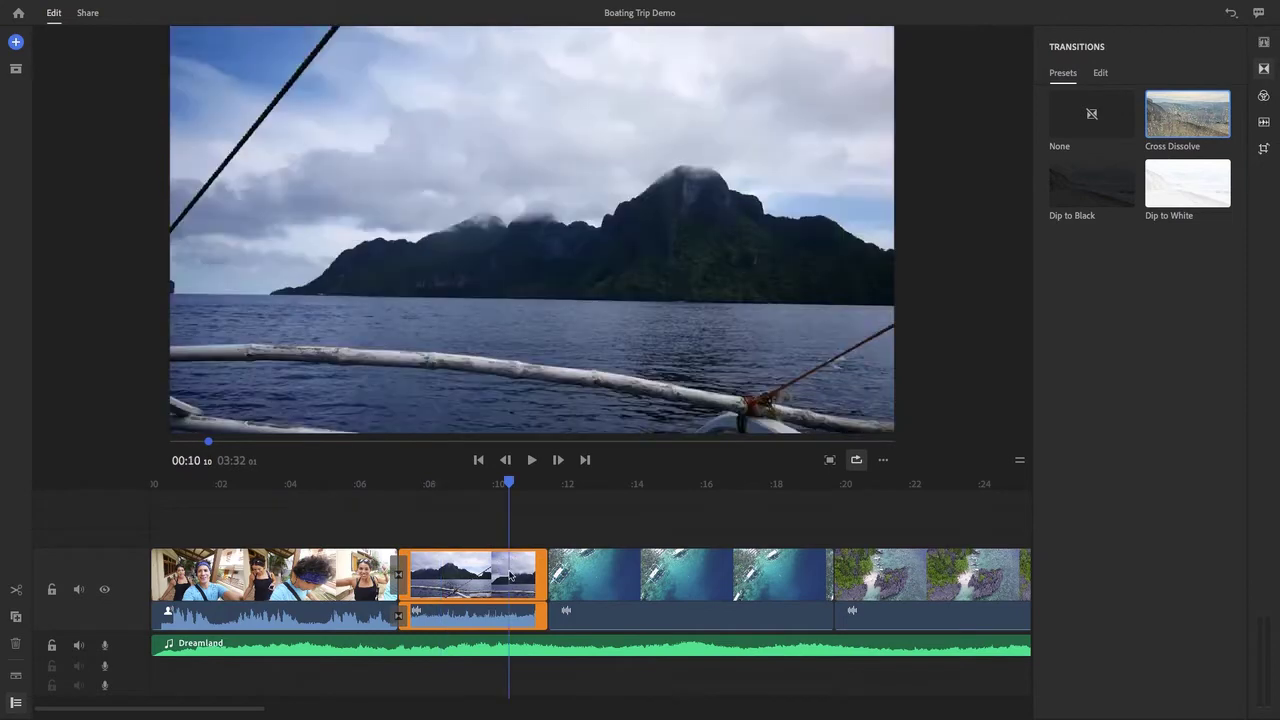
click(1265, 96)
click(1180, 146)
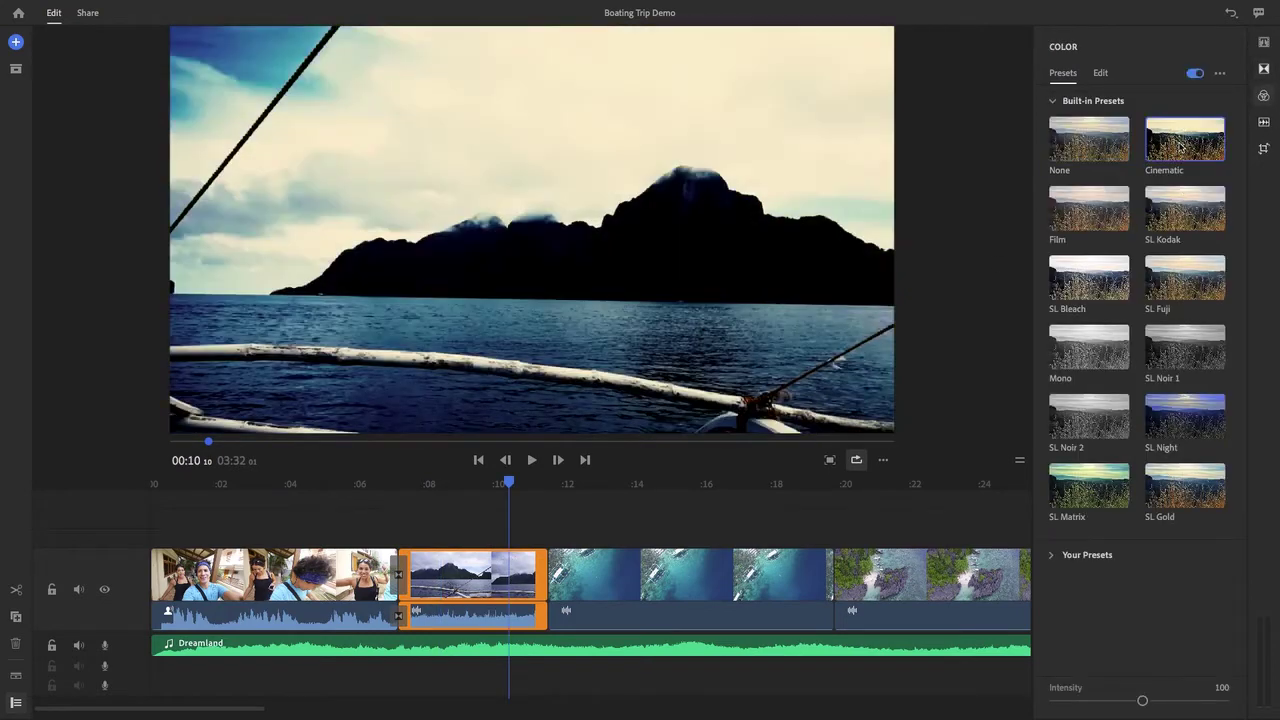
click(1178, 198)
click(1122, 220)
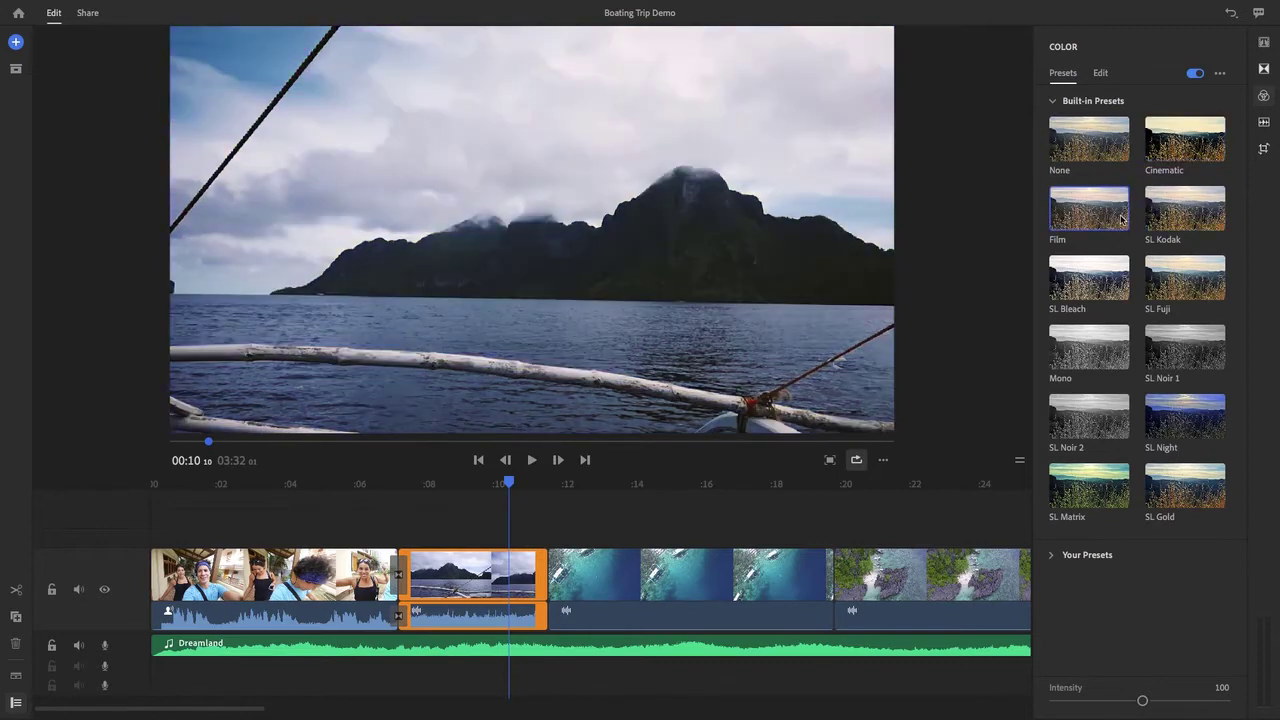
drag(1143, 701, 1174, 704)
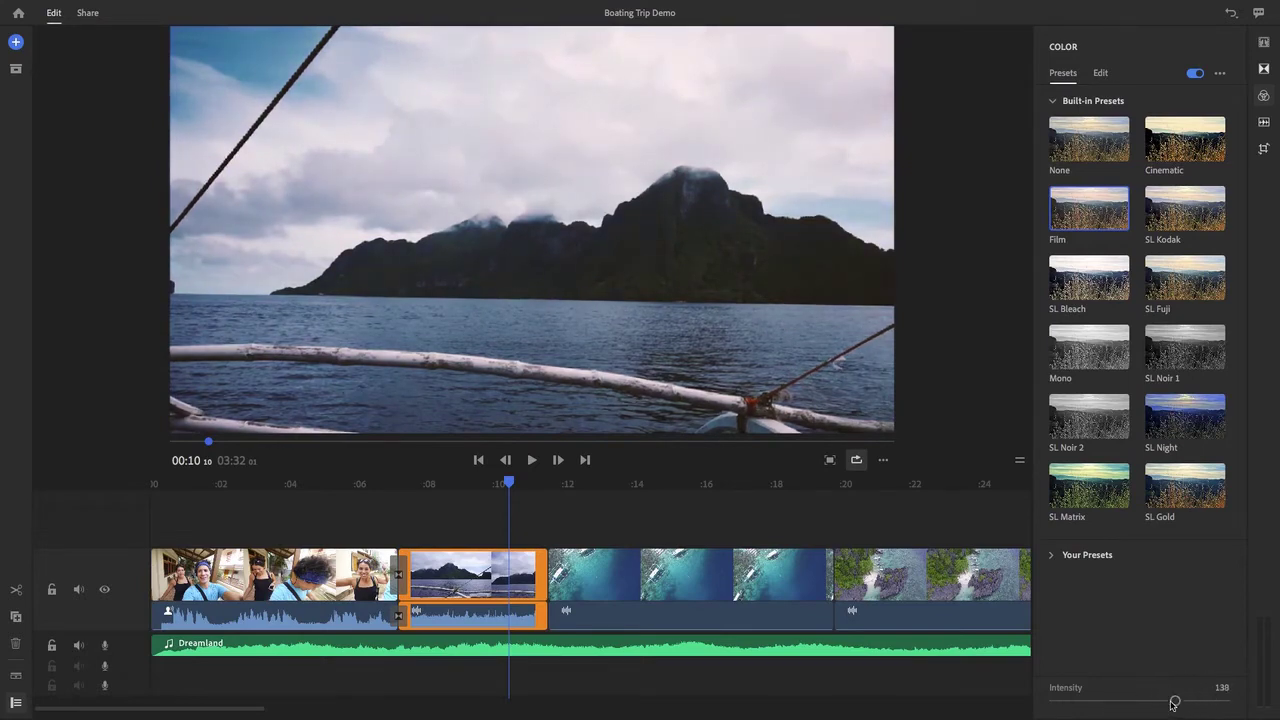
click(1099, 74)
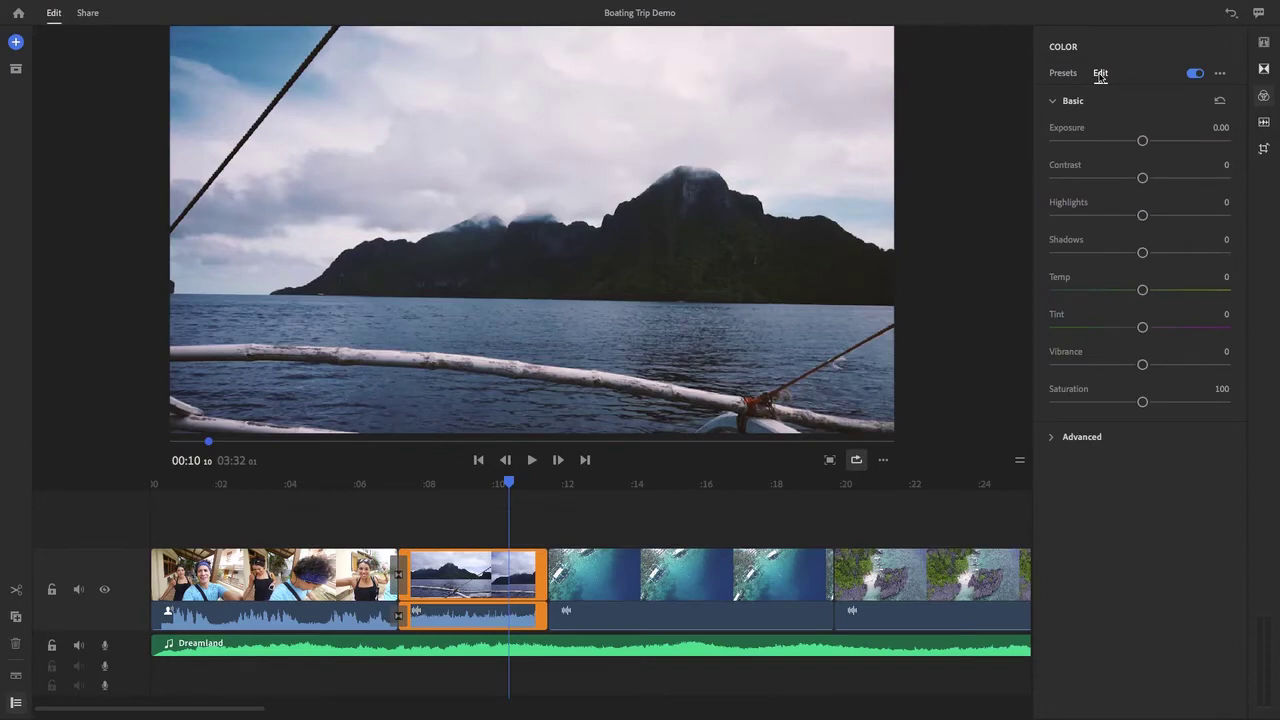
Turn on Auto duck for the Dreamland music with Reduce by set to 56
click(1264, 122)
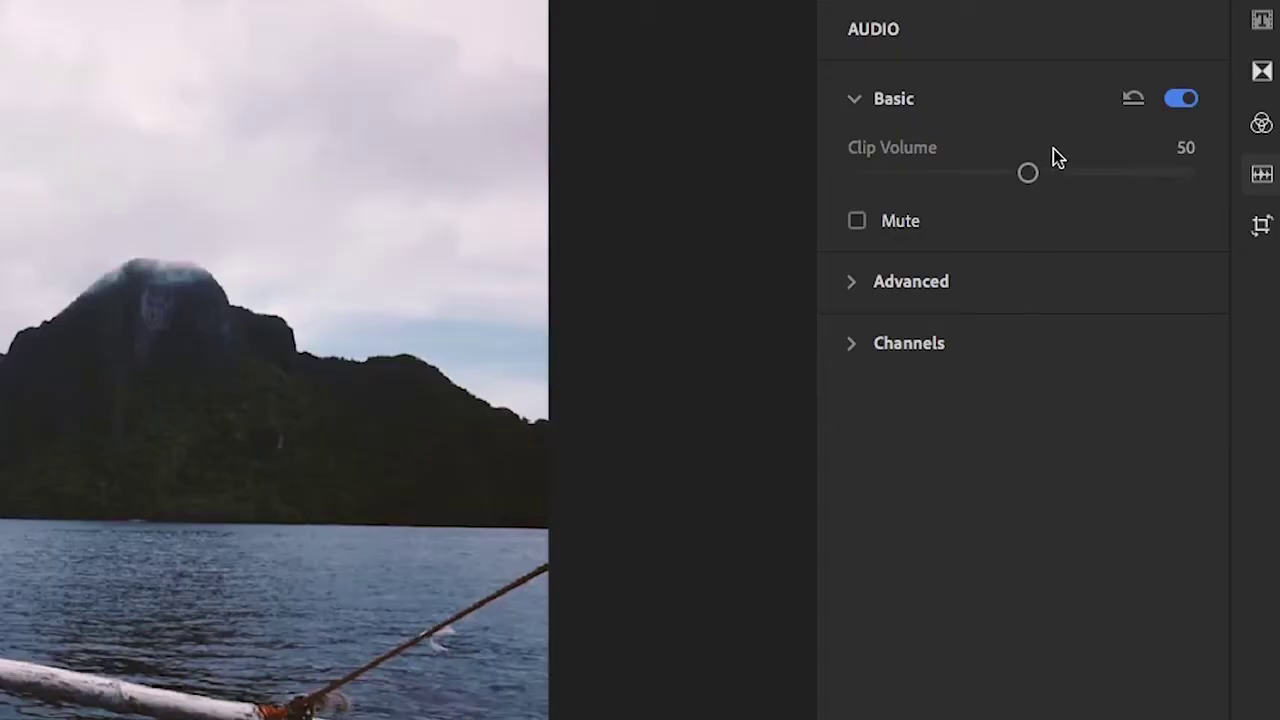
click(1154, 121)
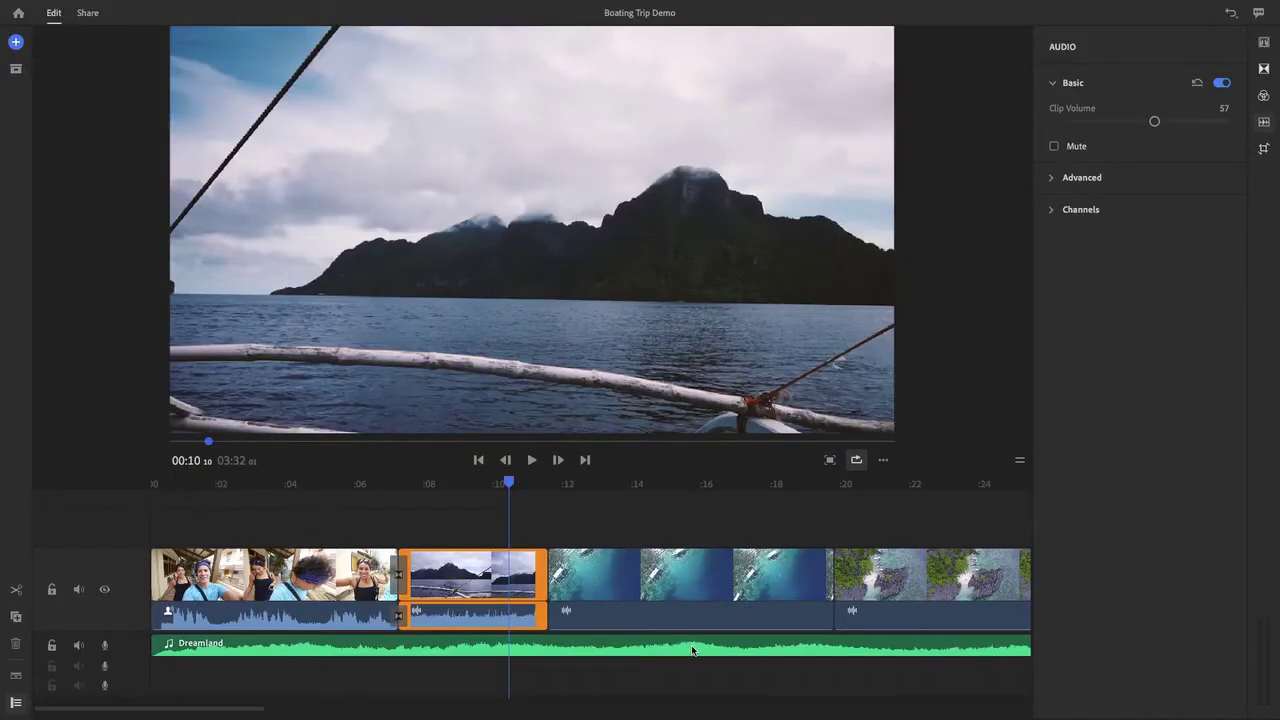
click(693, 650)
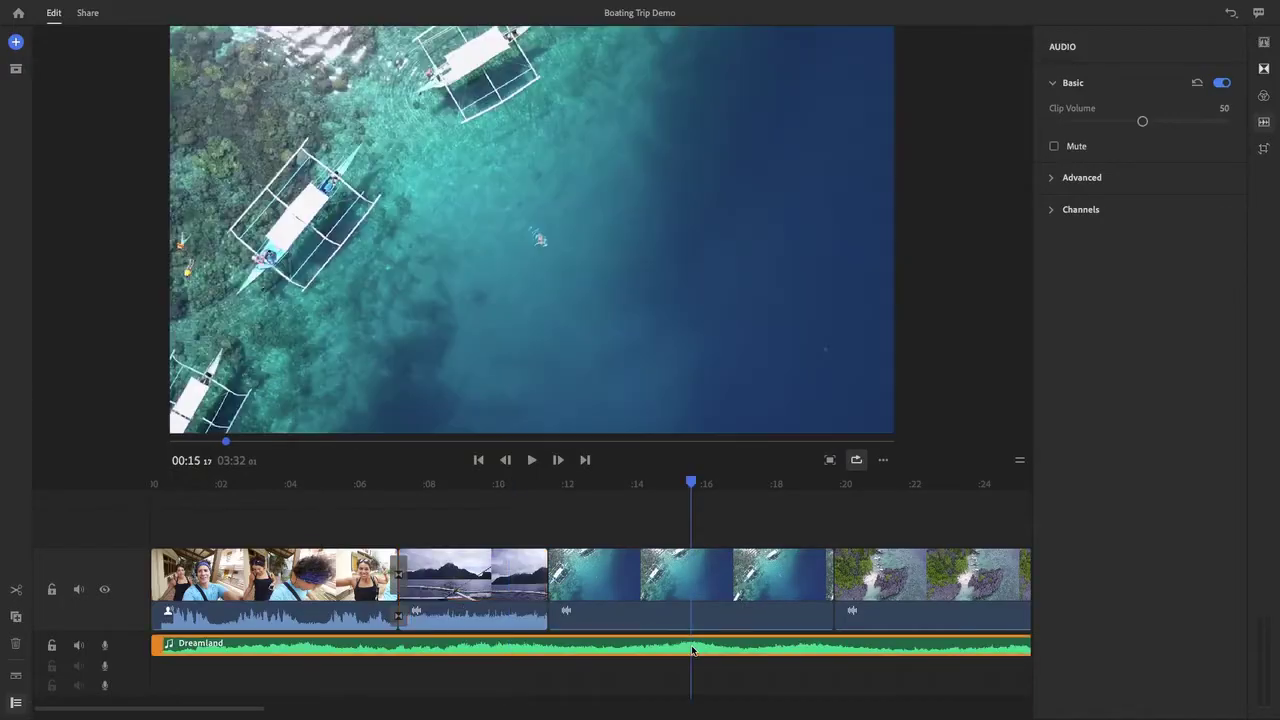
drag(265, 707, 723, 703)
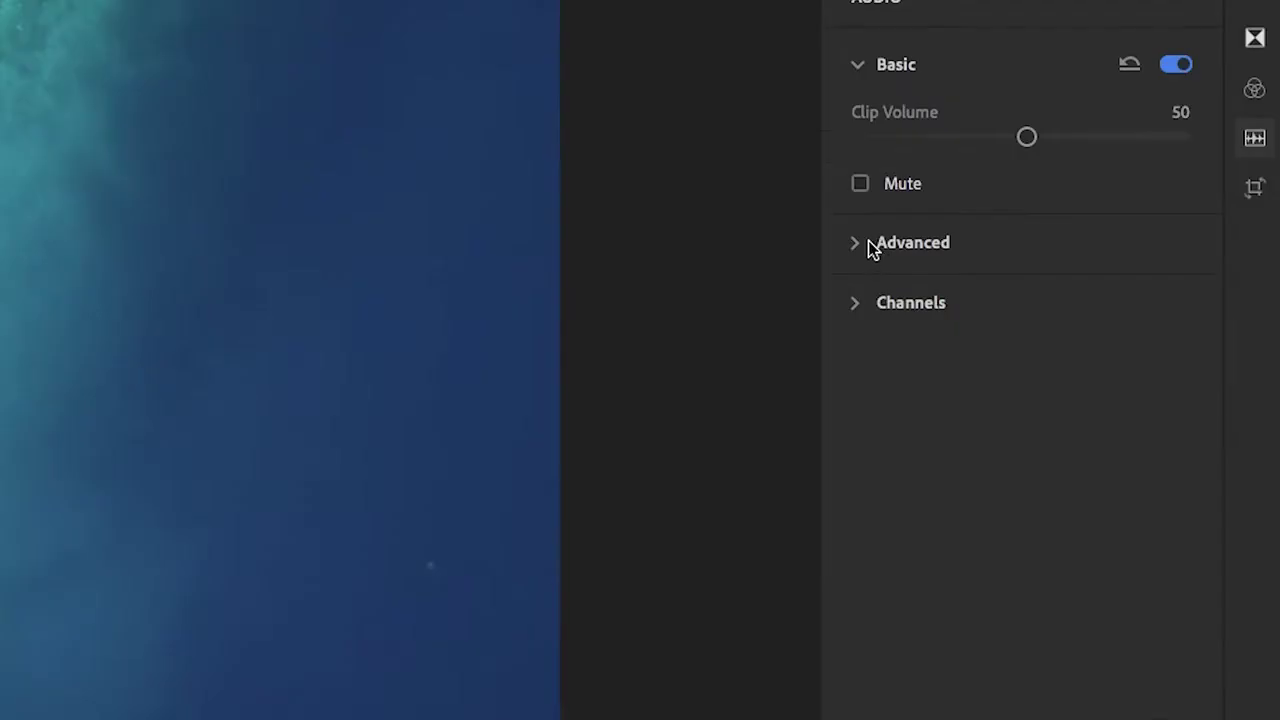
click(1053, 178)
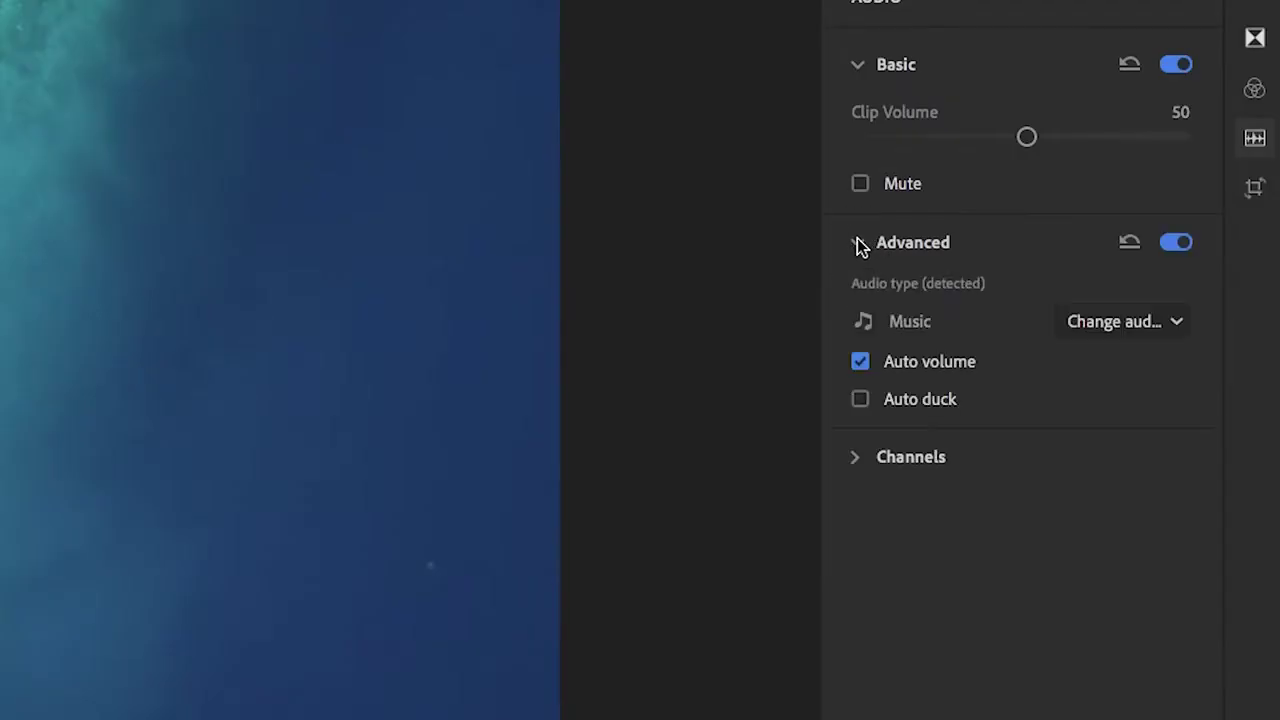
click(860, 400)
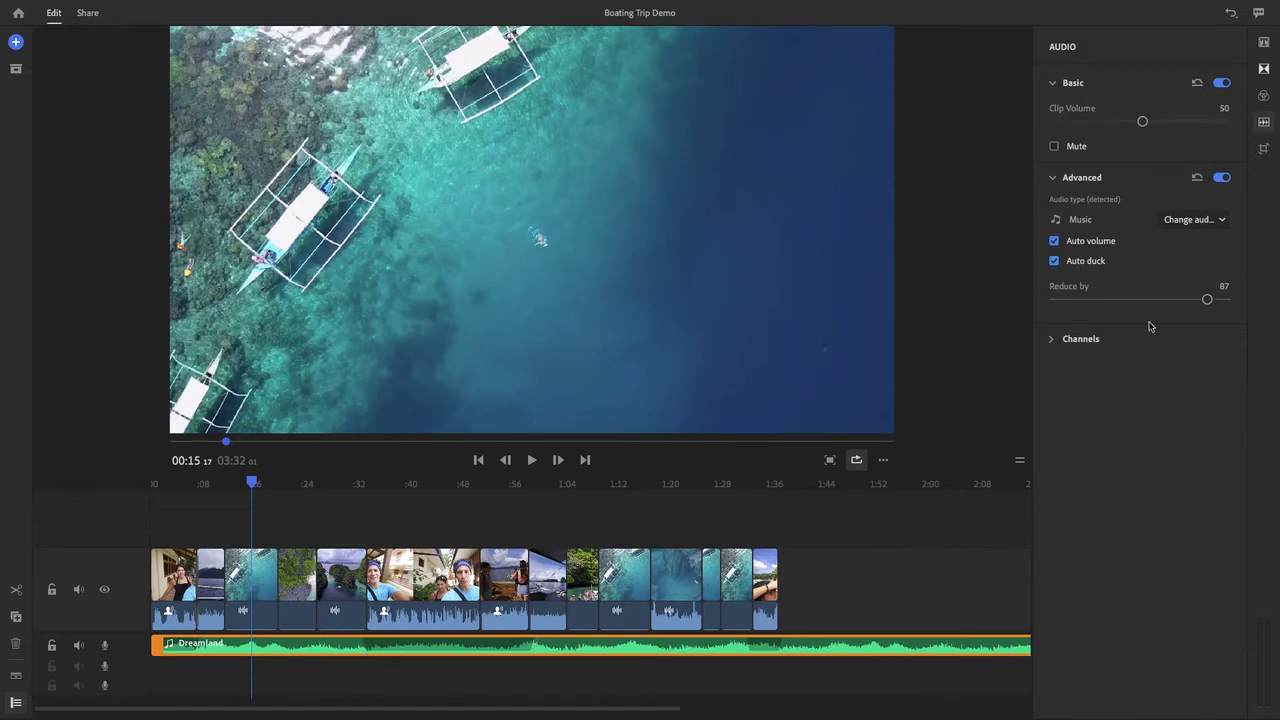
drag(1205, 298, 1150, 306)
Play back from the lagoon clip around 00:28 to hear the ducked music
click(338, 484)
key(space)
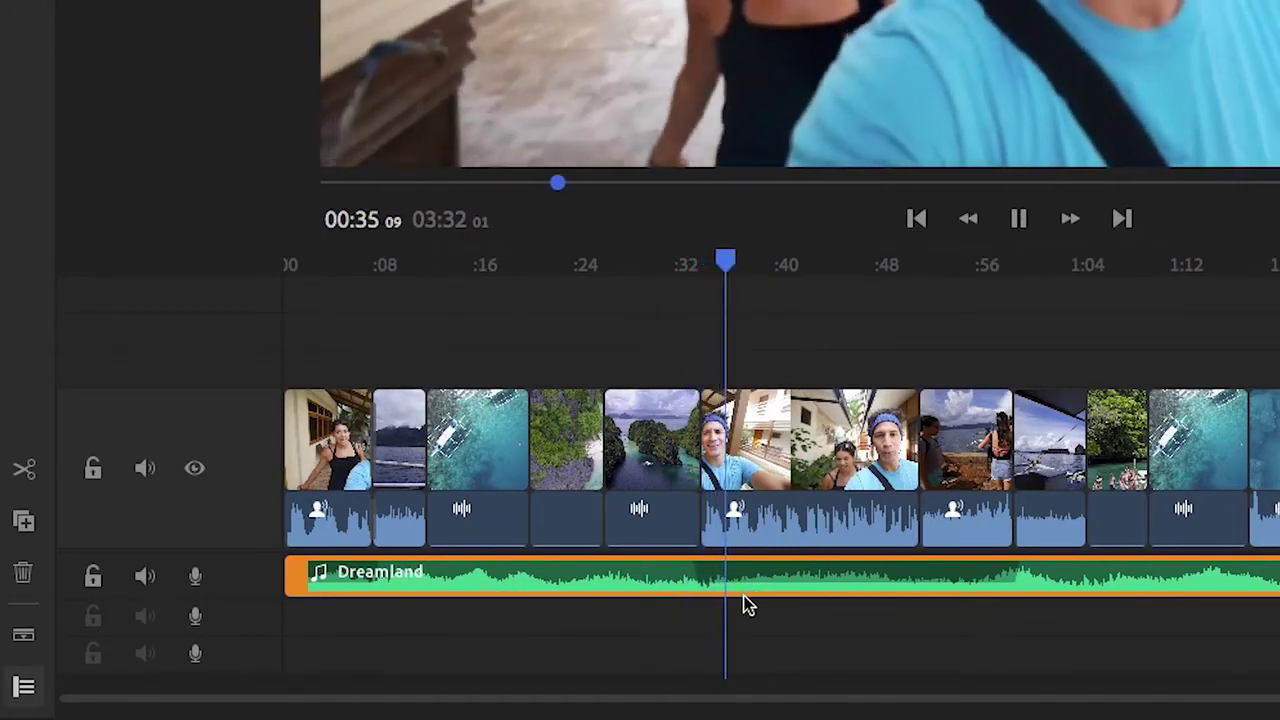
key(space)
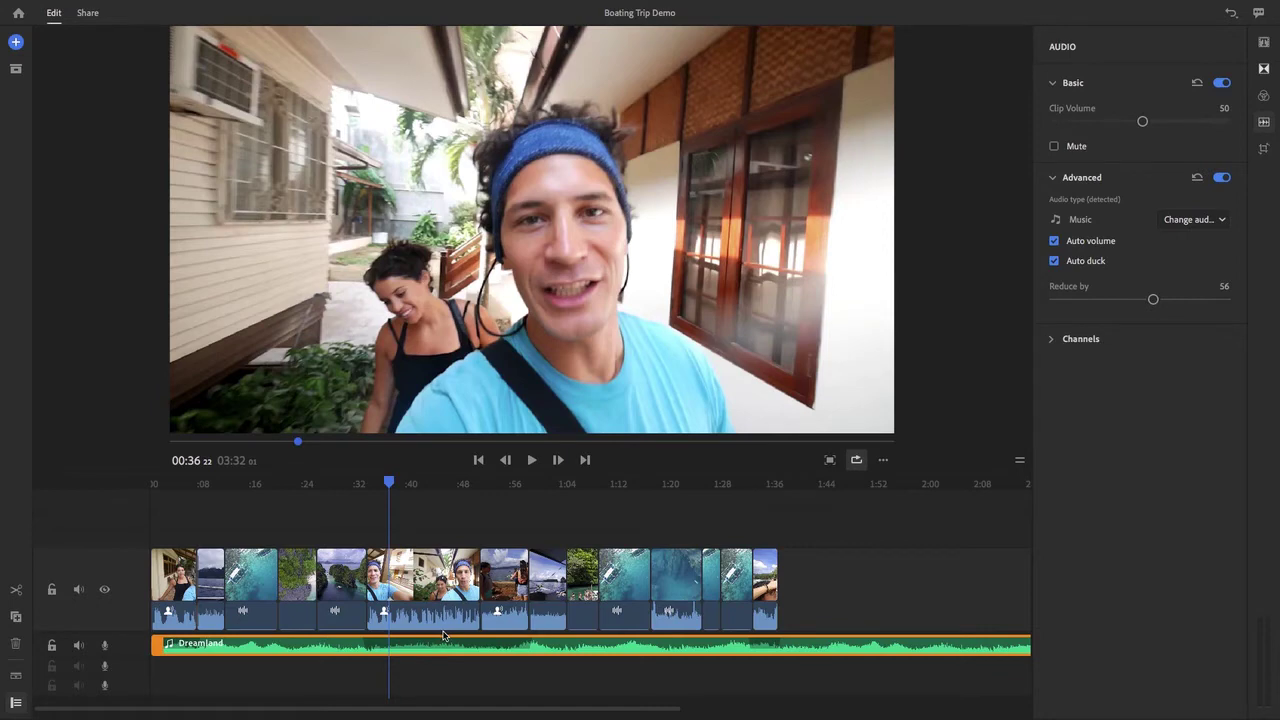
Scale the lagoon island clip to 137% and reposition it to fill the frame
click(1263, 149)
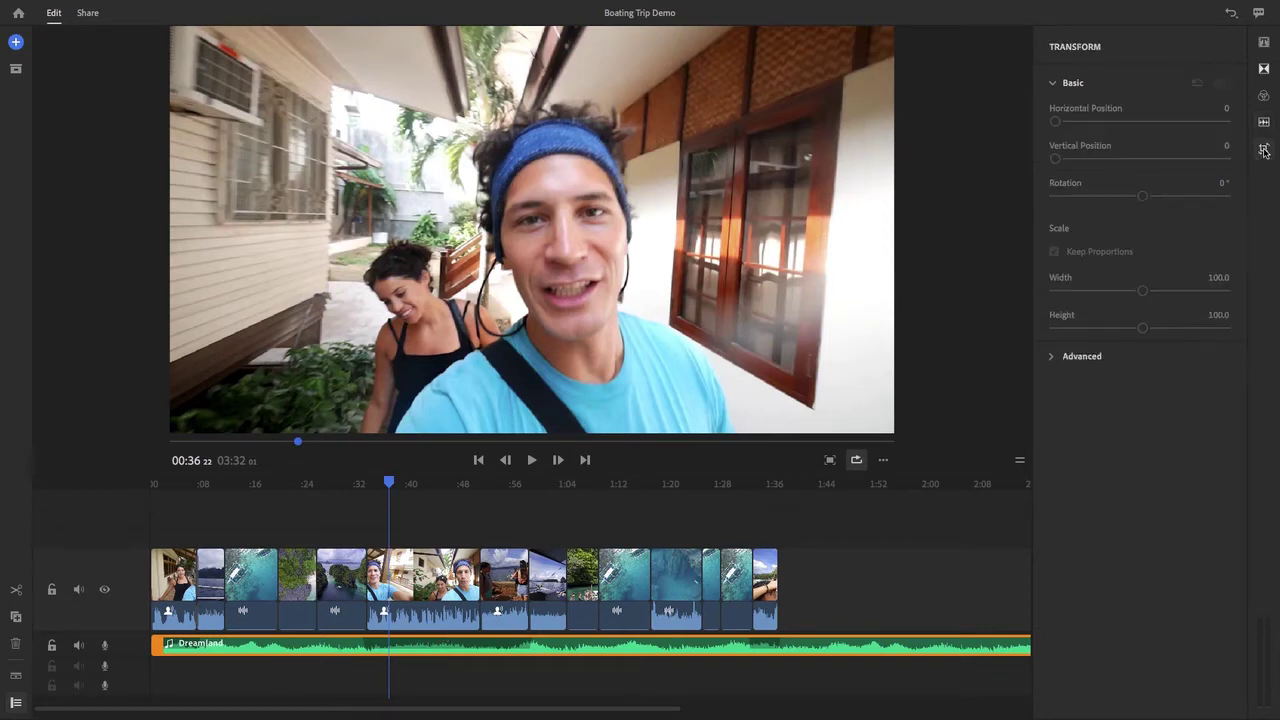
drag(358, 487, 349, 484)
click(343, 572)
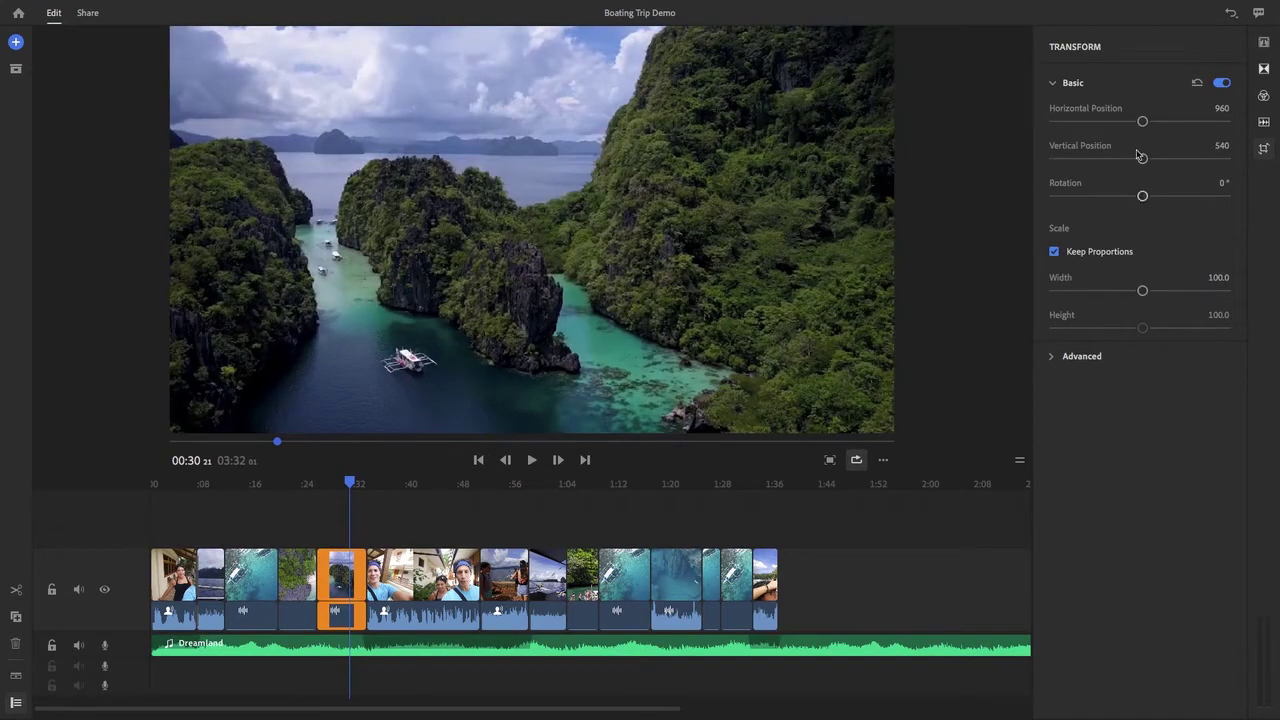
mouse_move(1143, 159)
mouse_down()
mouse_move(1163, 158)
mouse_move(1117, 159)
mouse_move(1133, 159)
mouse_up()
drag(1140, 291, 1160, 291)
drag(679, 272, 633, 194)
drag(925, 338, 971, 369)
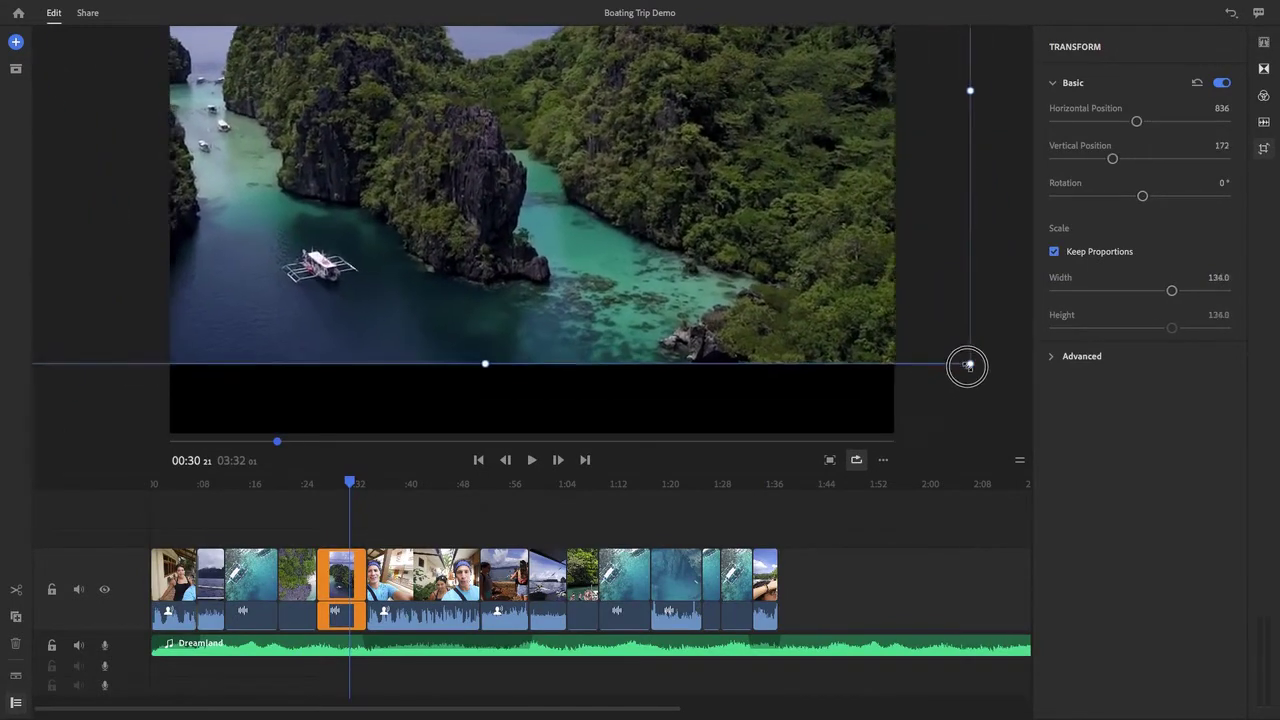
drag(712, 239, 773, 332)
Crop 28.3% off the lagoon clip's top and a little off its bottom
click(1051, 357)
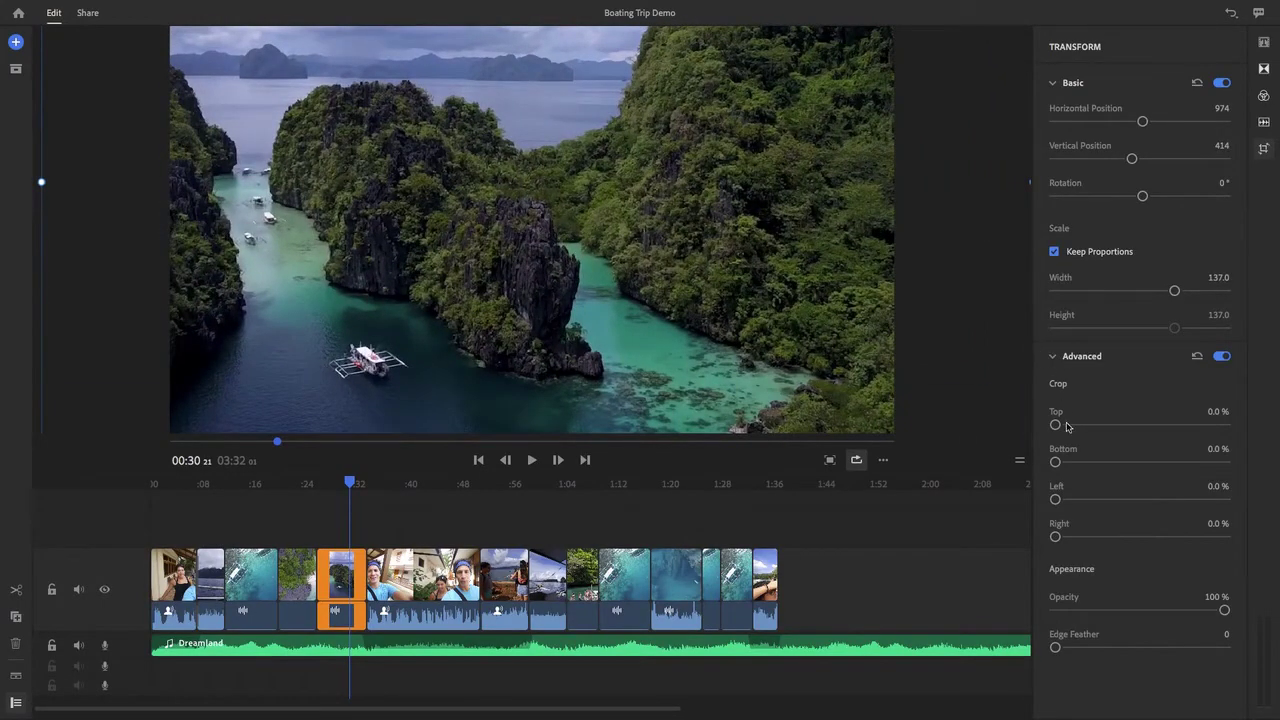
drag(1056, 426, 1103, 426)
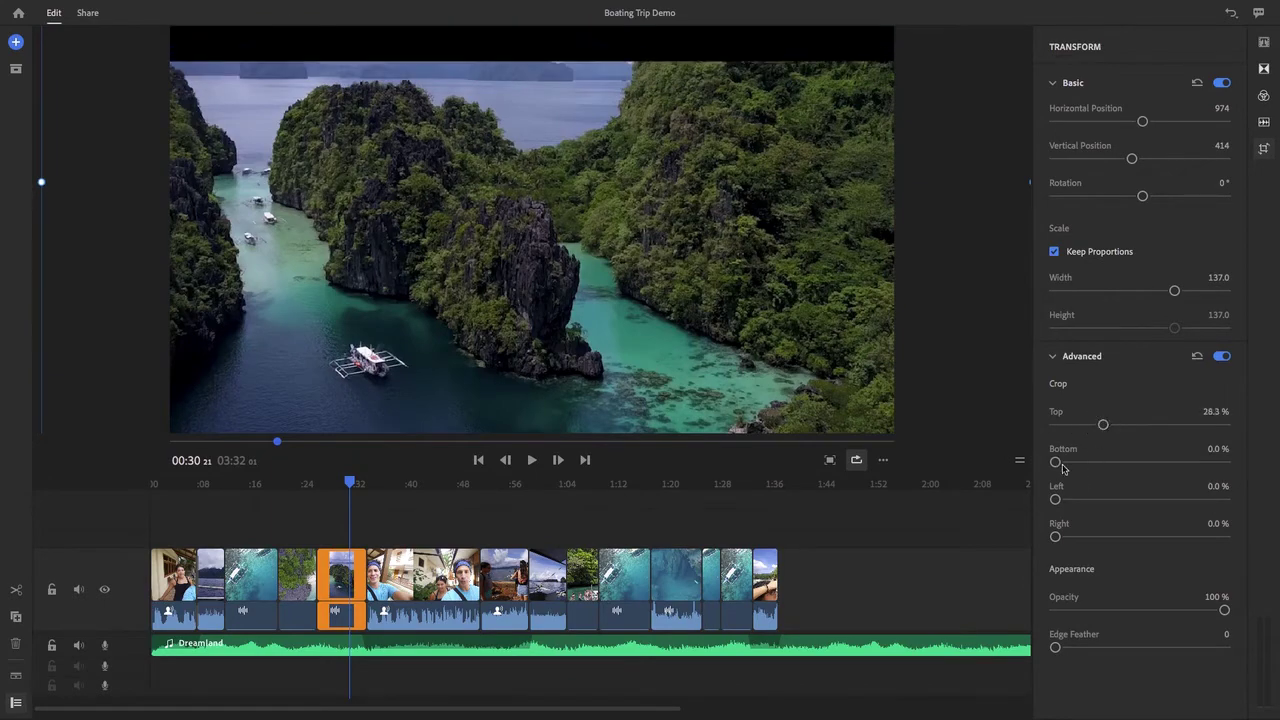
drag(1056, 462, 1068, 462)
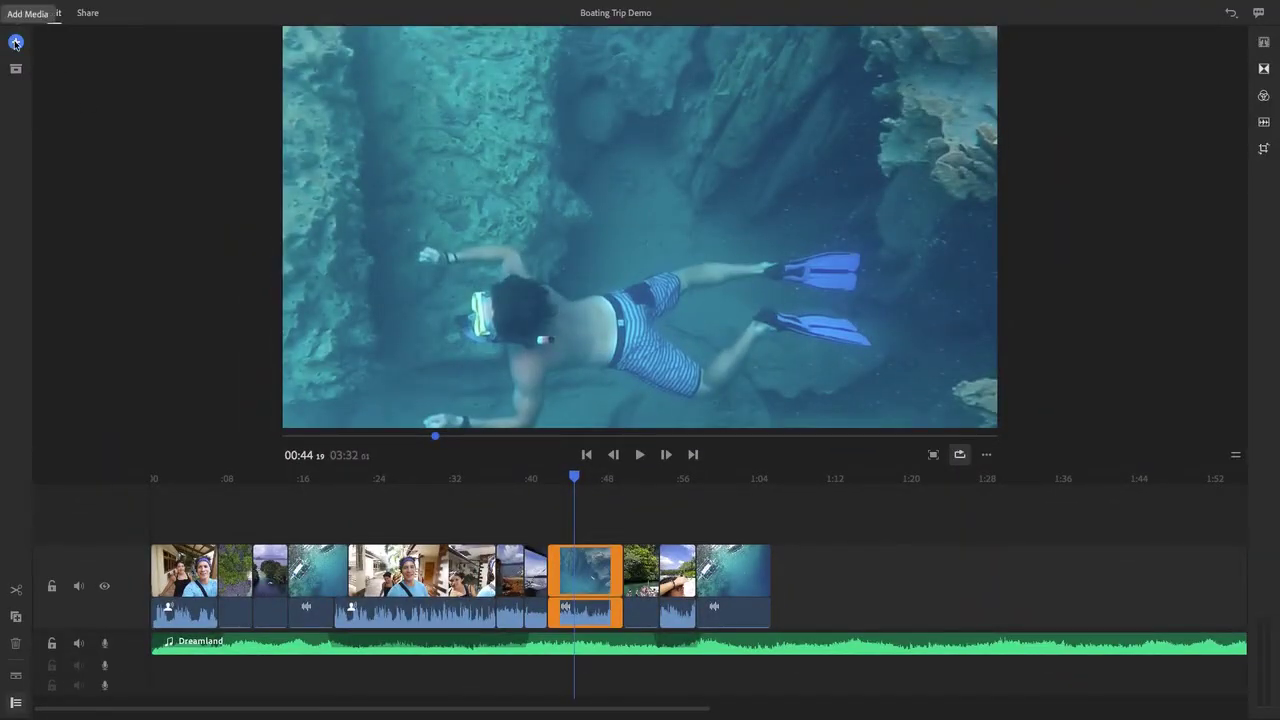
Open and dismiss the Title / Media / Voiceover choices, then browse and close the title templates
click(16, 43)
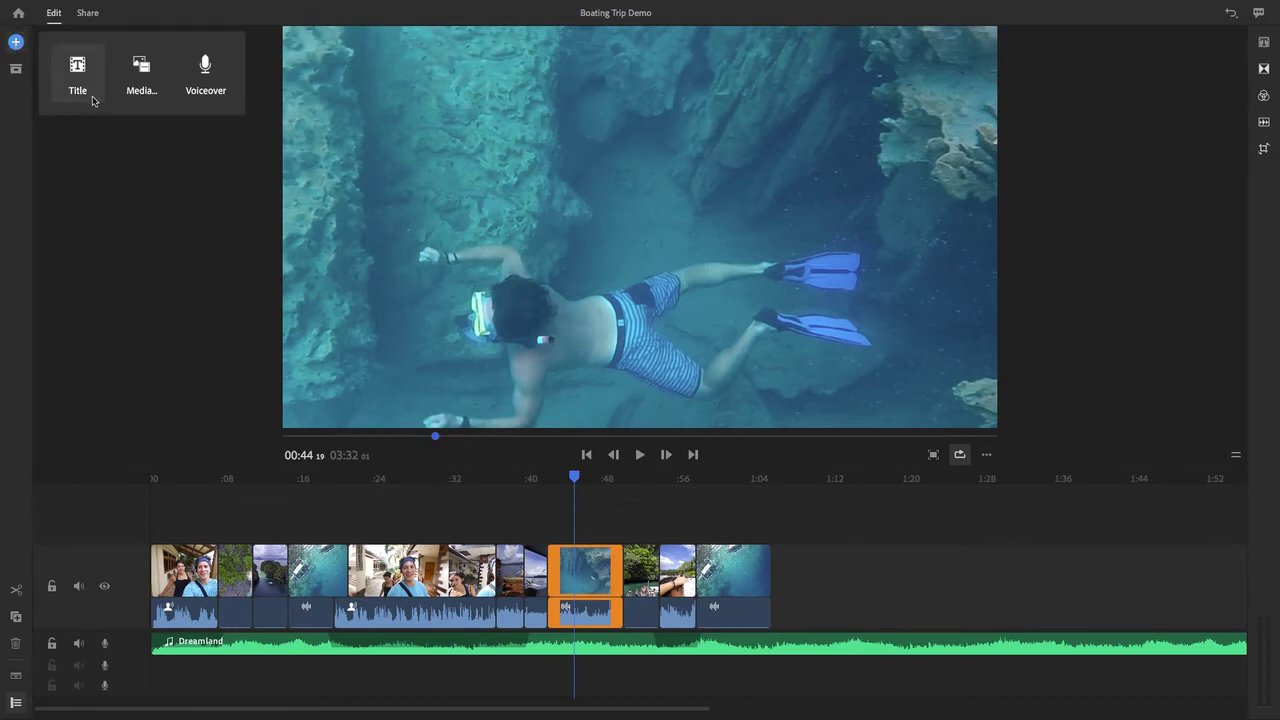
click(95, 168)
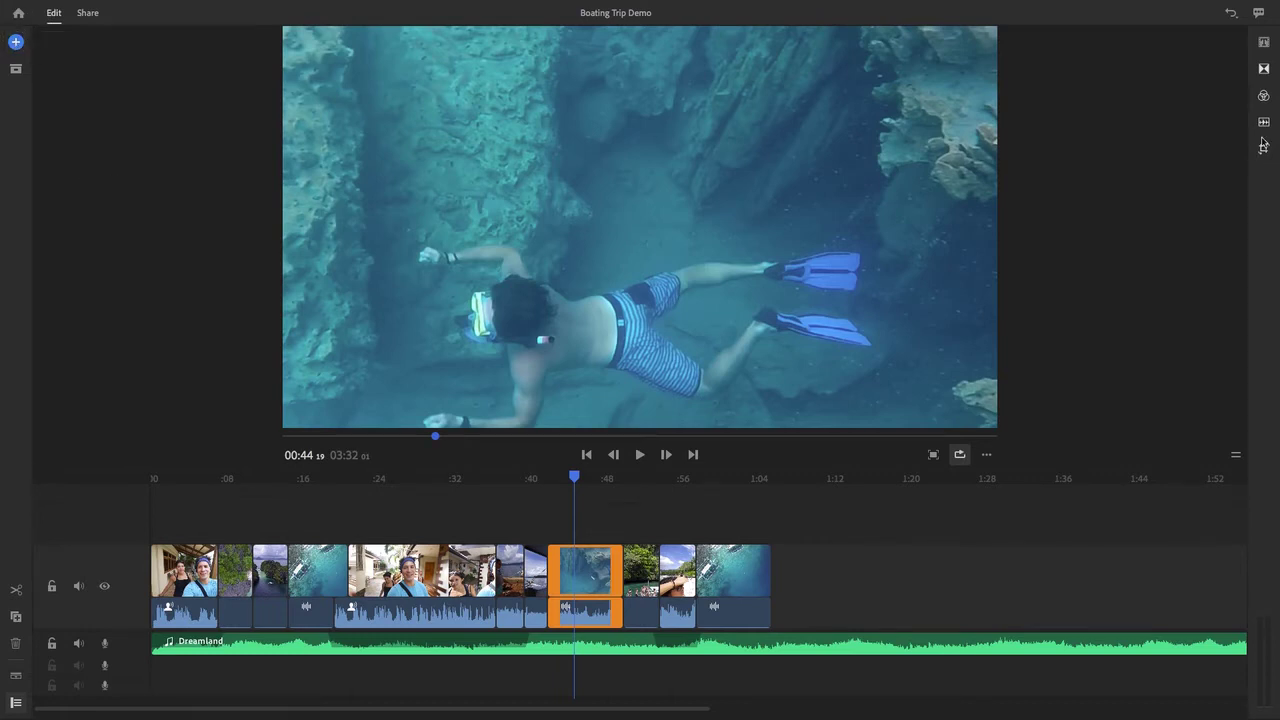
click(1264, 42)
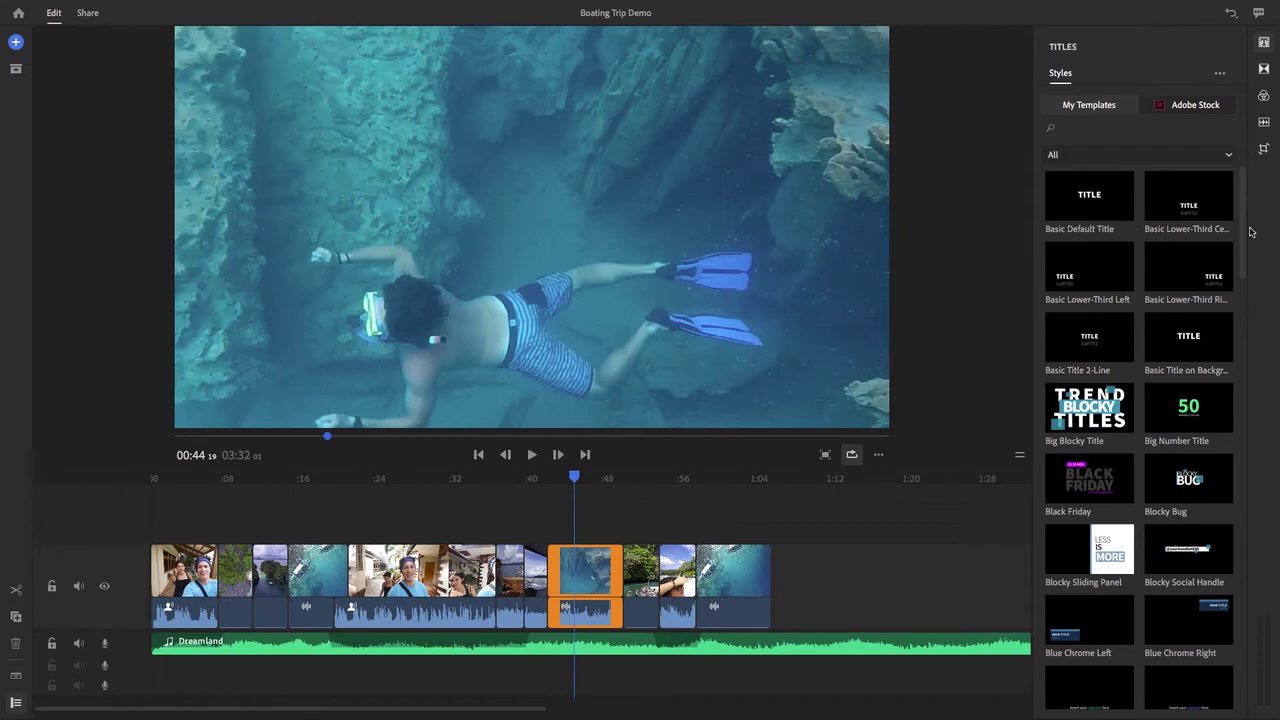
drag(1248, 232, 1258, 135)
click(1265, 46)
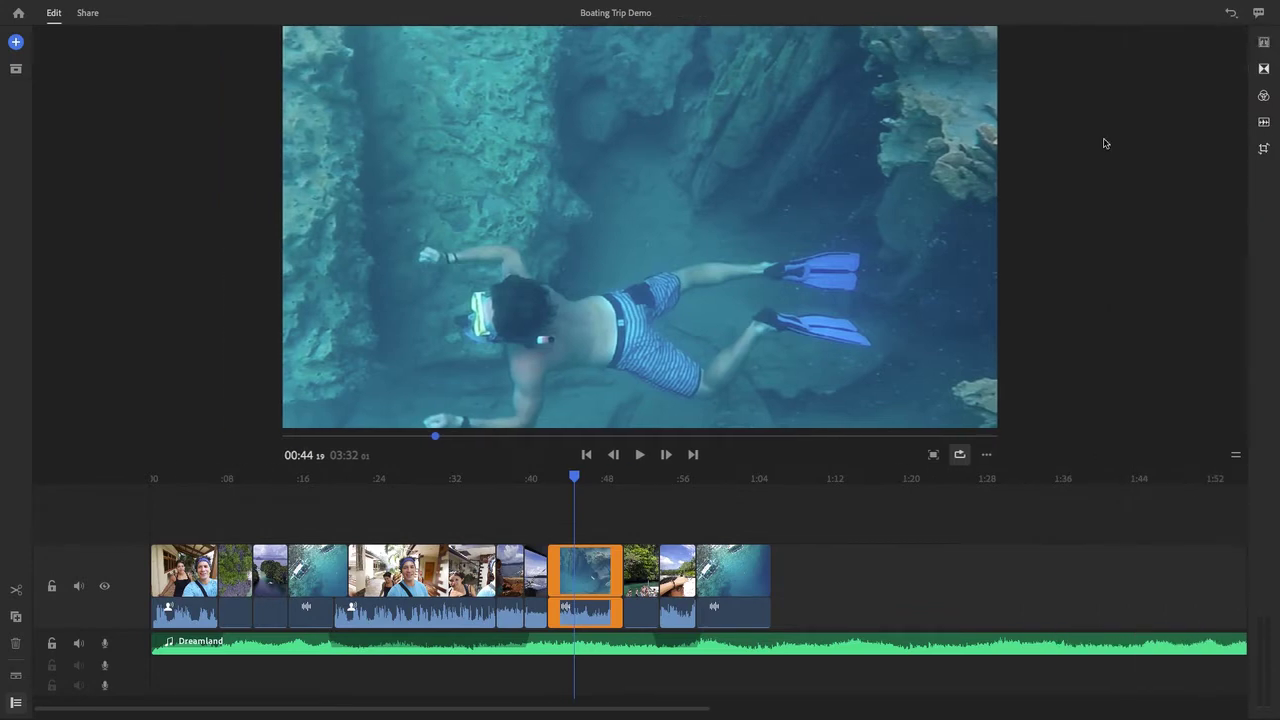
Add a new title over the snorkeling clip reading 'SNORKELING'
click(17, 43)
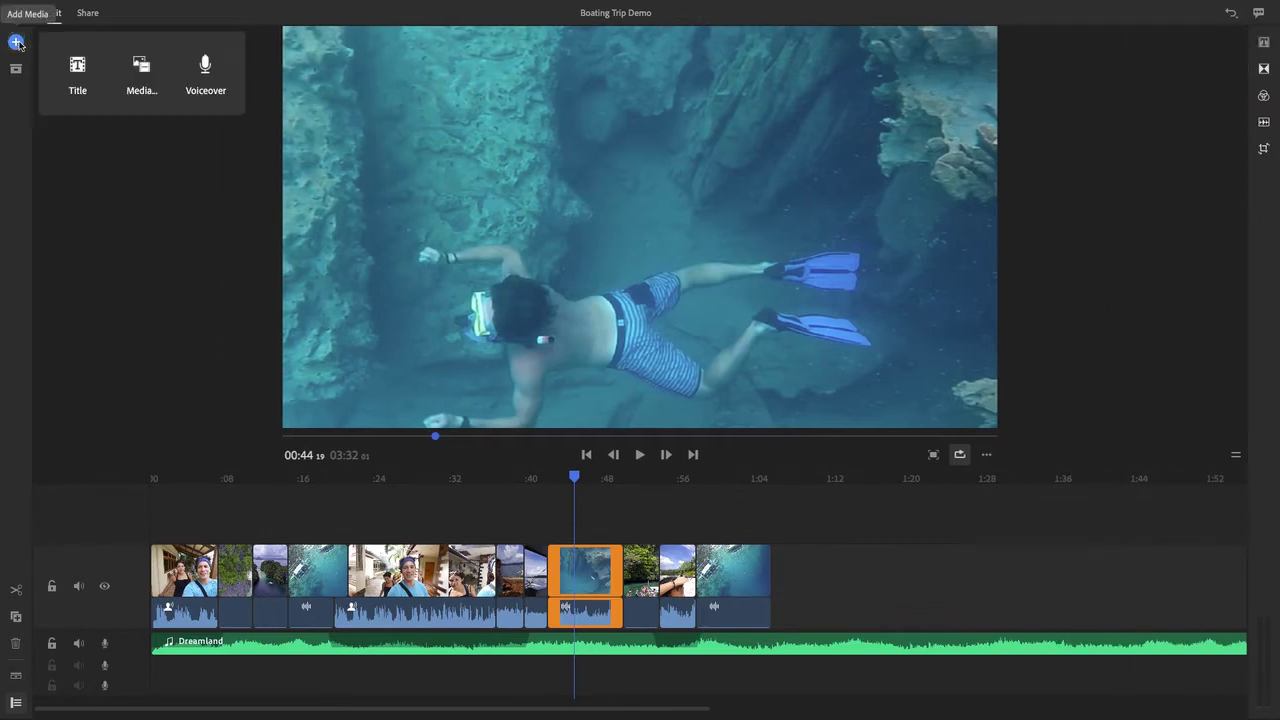
click(80, 72)
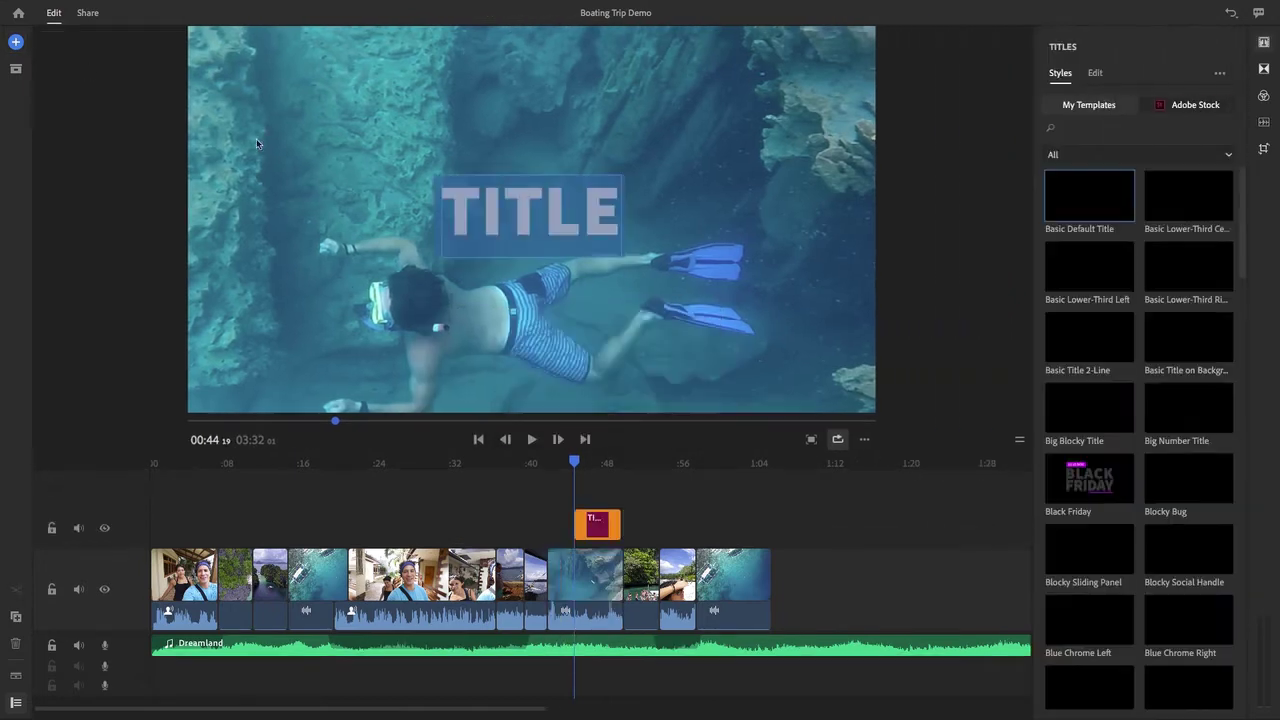
double_click(497, 211)
text(SNORKELING)
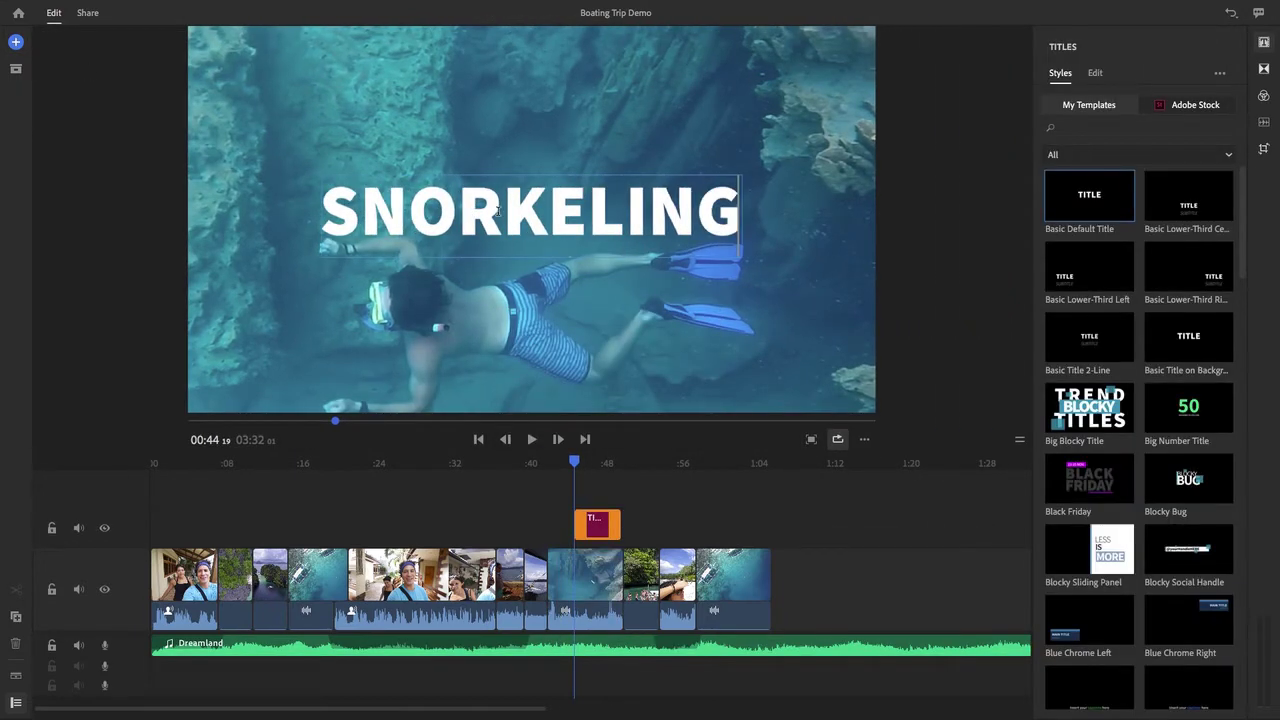
key(ctrl+a)
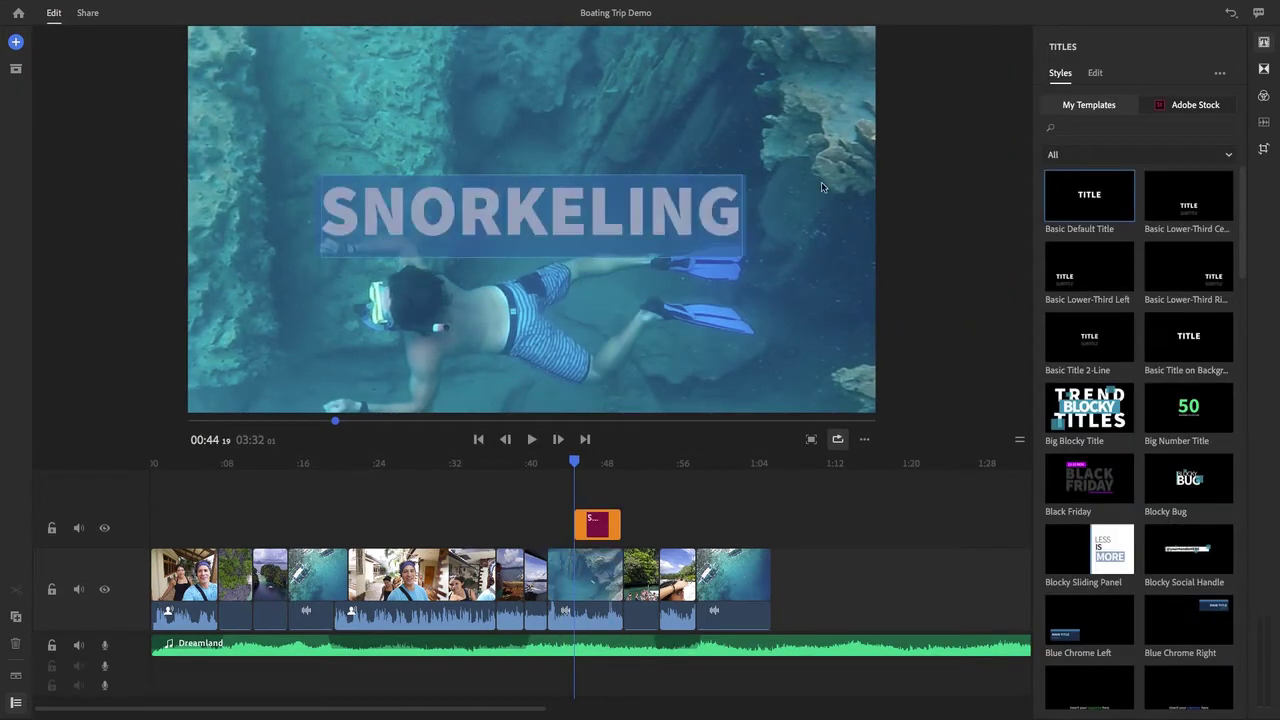
Set the title to Roboto Bold, size 158, with wider character spacing
click(1096, 74)
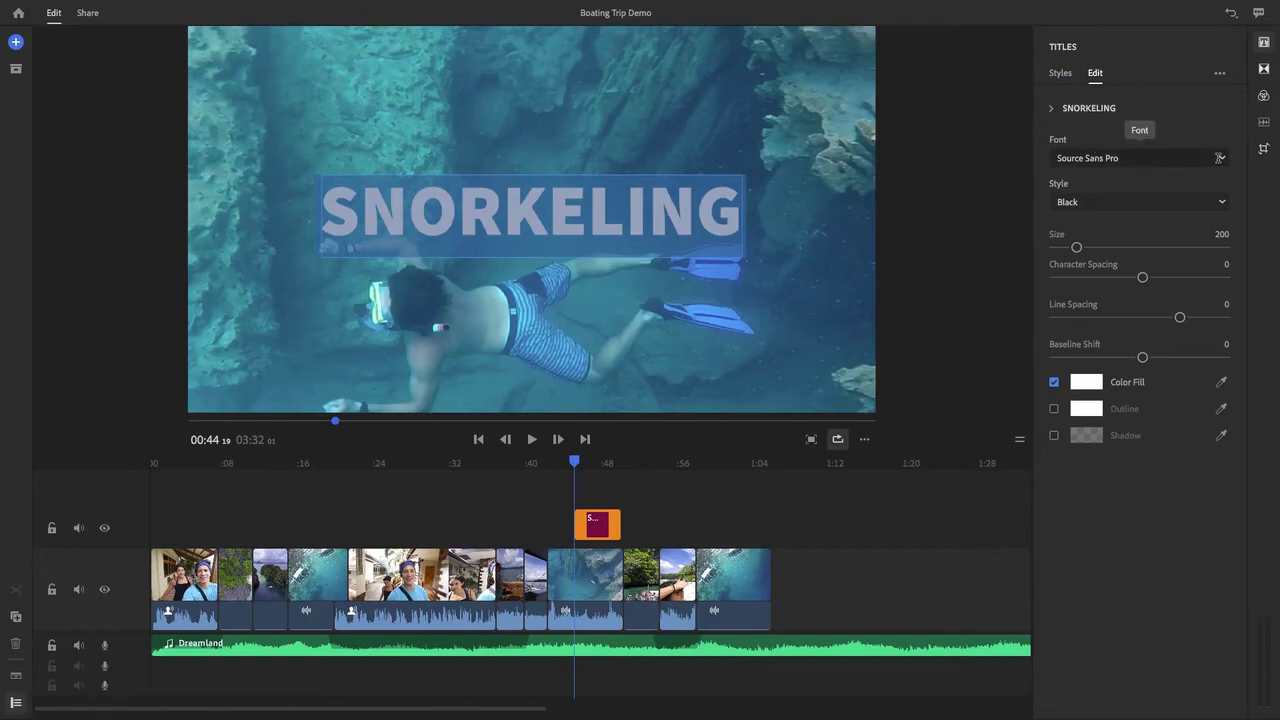
click(1220, 158)
click(1075, 179)
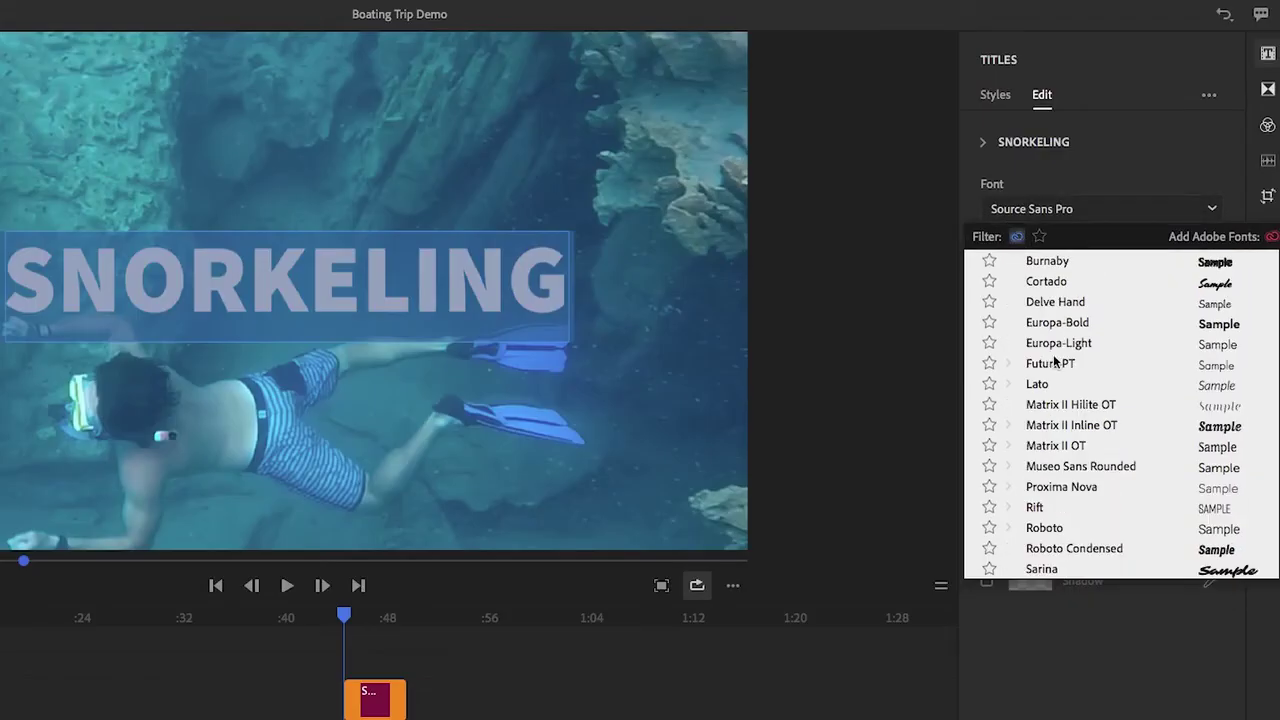
click(1041, 262)
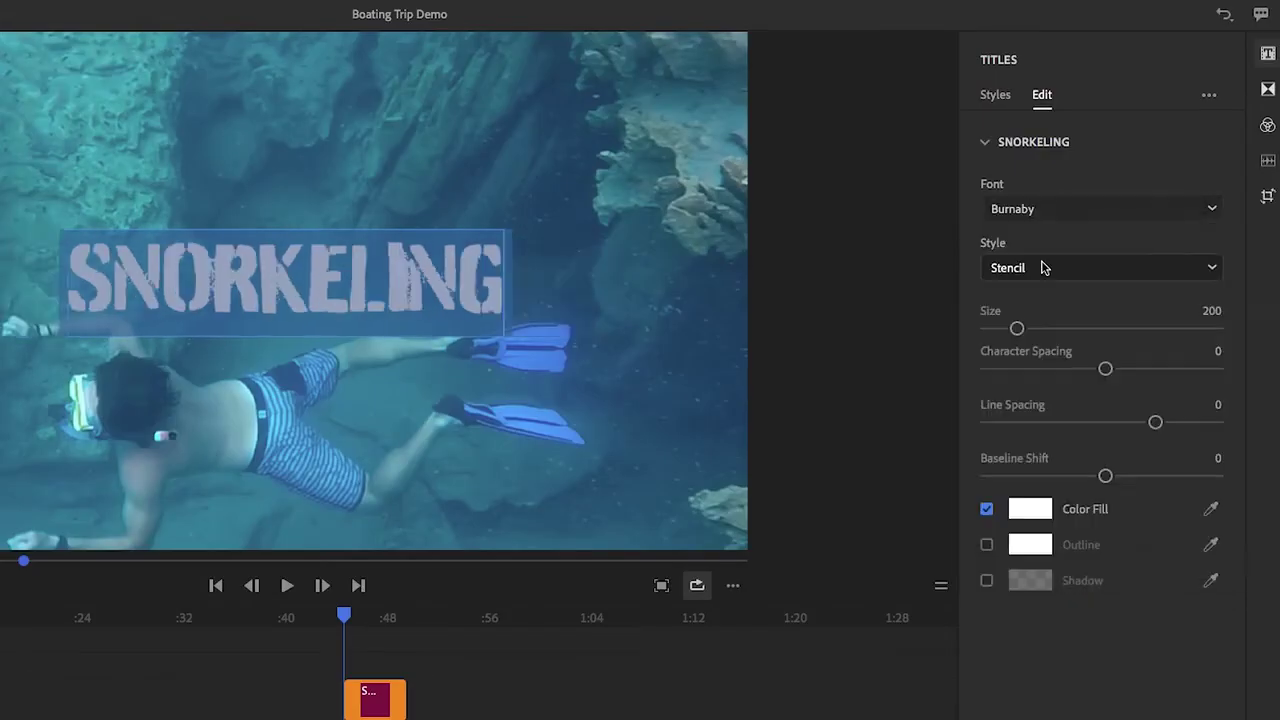
click(1040, 209)
click(1060, 528)
click(1083, 270)
click(1035, 381)
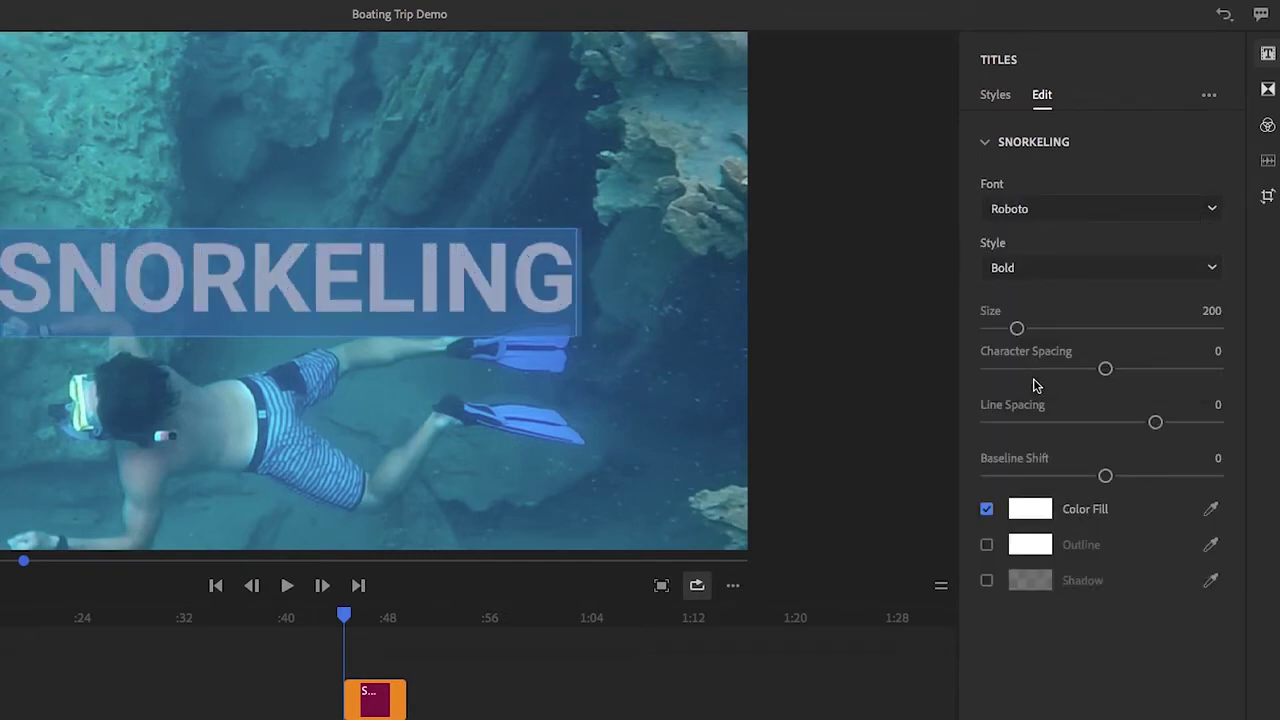
mouse_move(1017, 328)
mouse_down()
mouse_move(1031, 334)
mouse_move(1010, 336)
mouse_up()
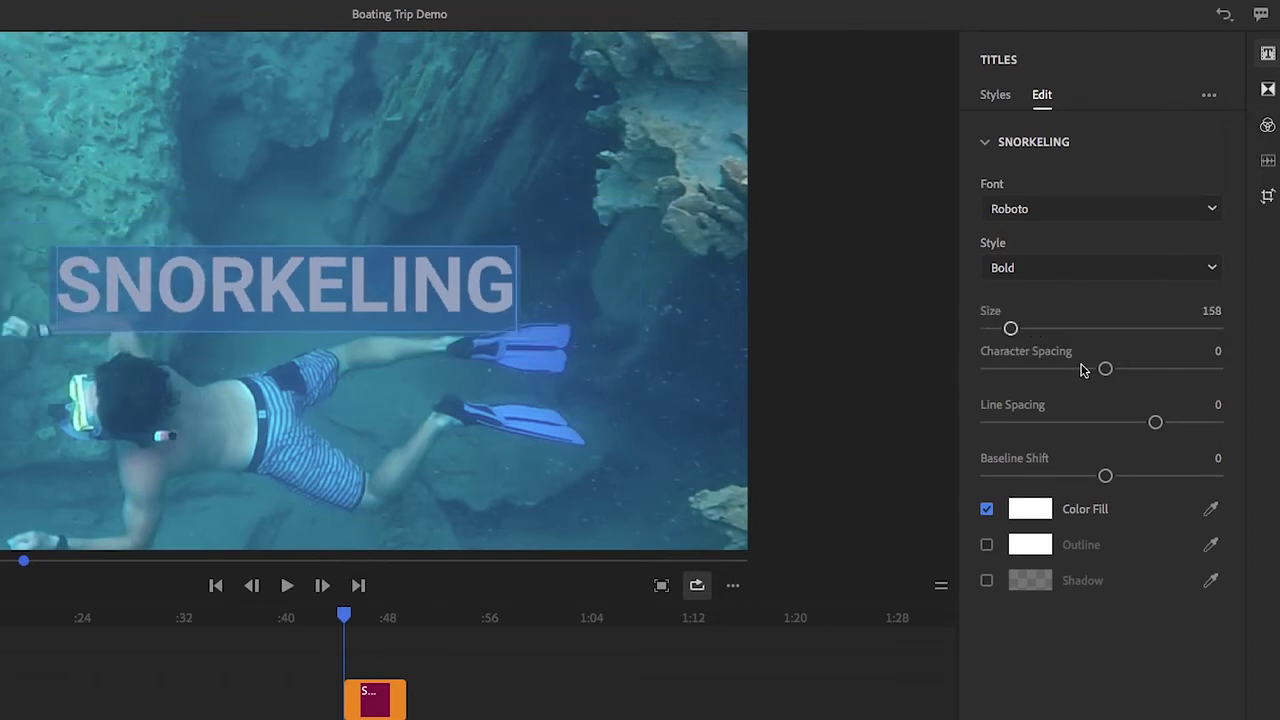
drag(1104, 369, 1157, 369)
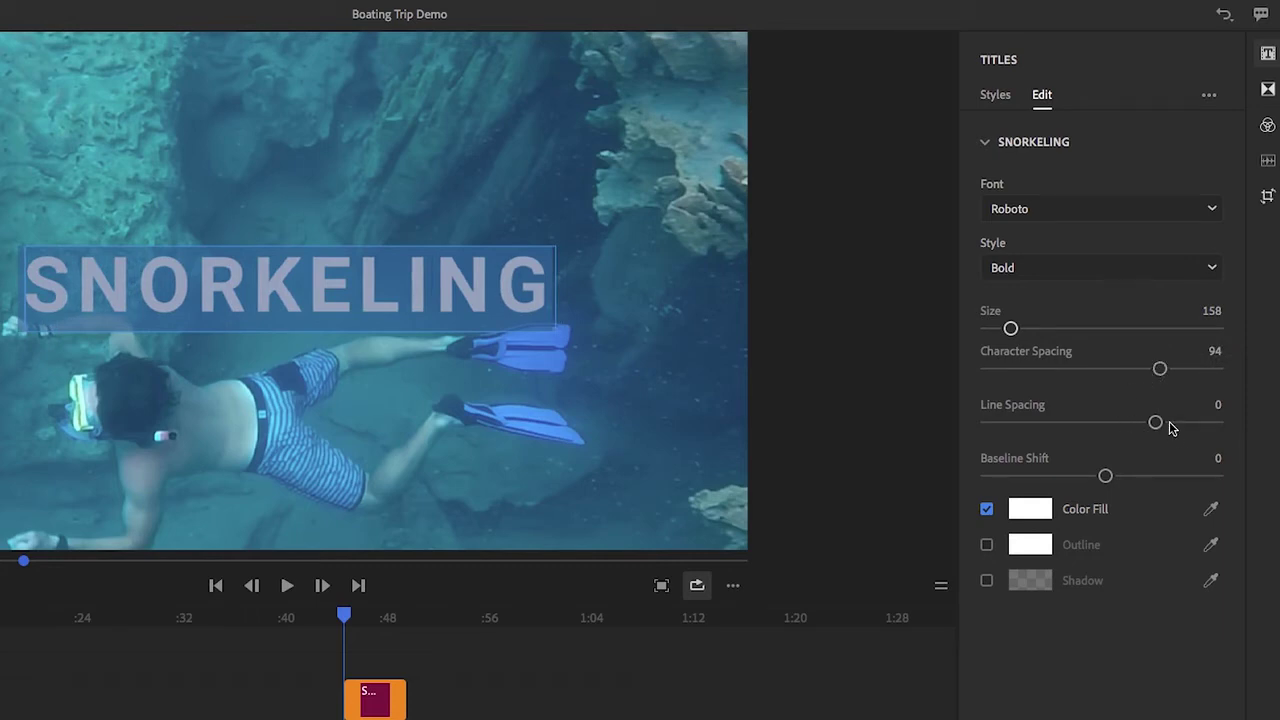
Give the title text a yellow fill colour
click(1033, 516)
click(475, 256)
click(429, 417)
click(424, 402)
click(478, 251)
click(623, 205)
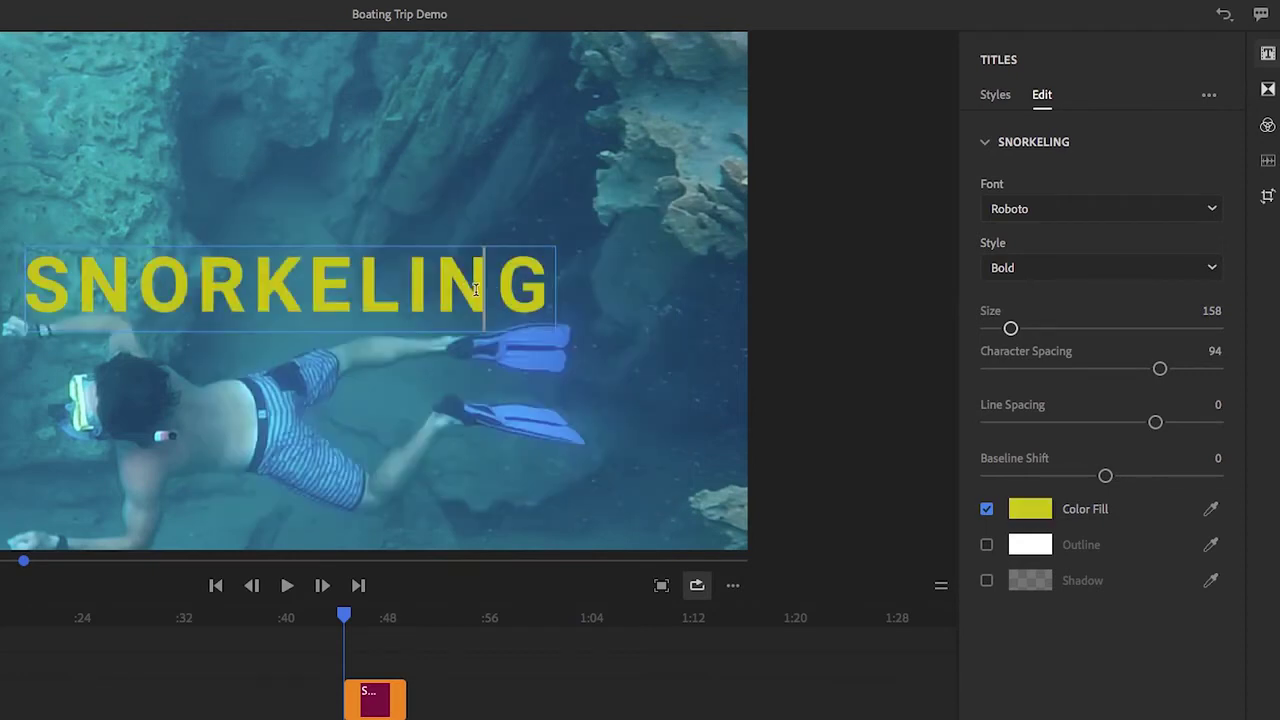
Add a black outline and a drop shadow to the title
click(986, 544)
click(1030, 544)
click(235, 440)
click(625, 205)
click(986, 634)
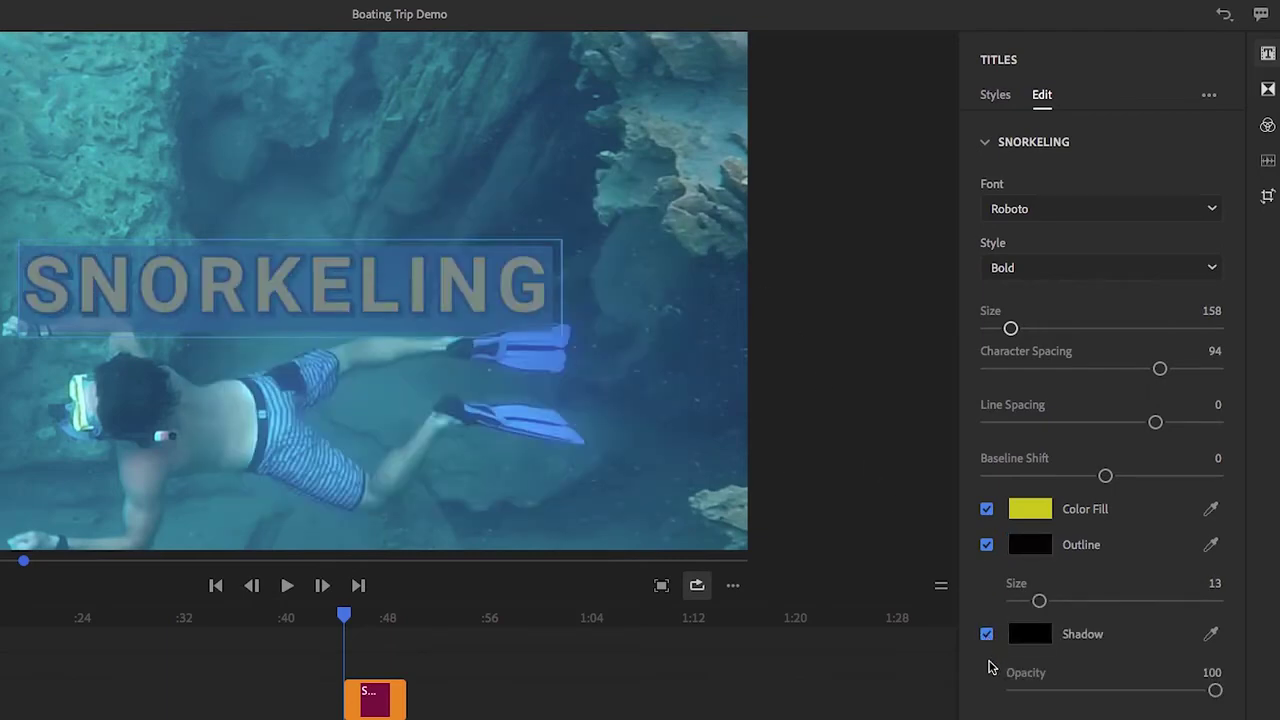
click(851, 443)
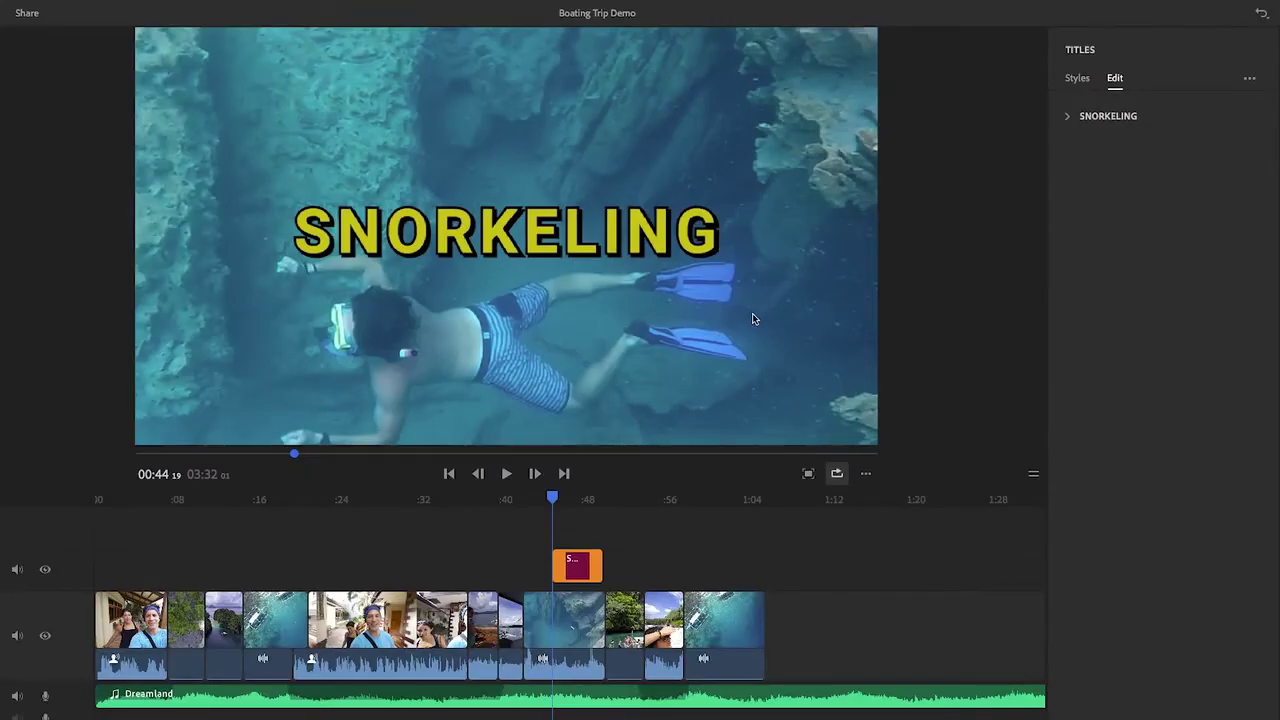
Trim, lengthen and reposition the SNORKELING title clip around 00:47 on the timeline
click(577, 577)
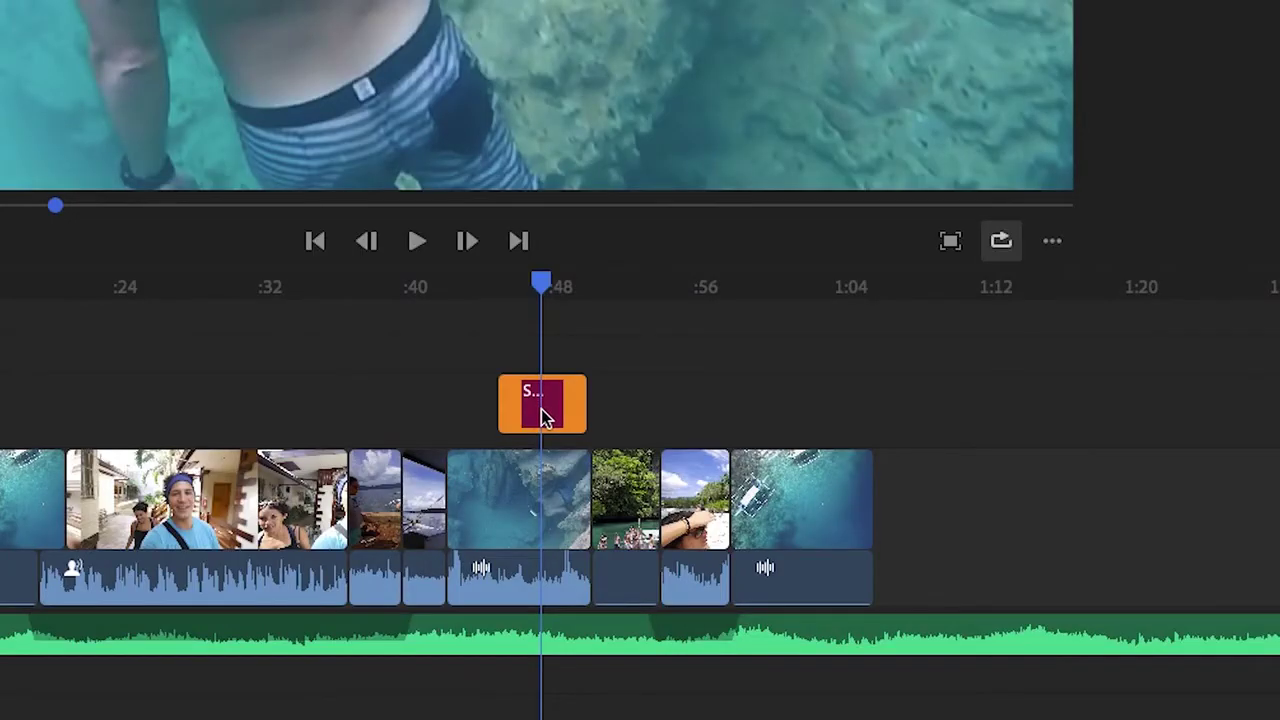
click(599, 564)
mouse_move(580, 400)
mouse_down()
mouse_move(555, 400)
mouse_move(691, 403)
mouse_move(588, 405)
mouse_up()
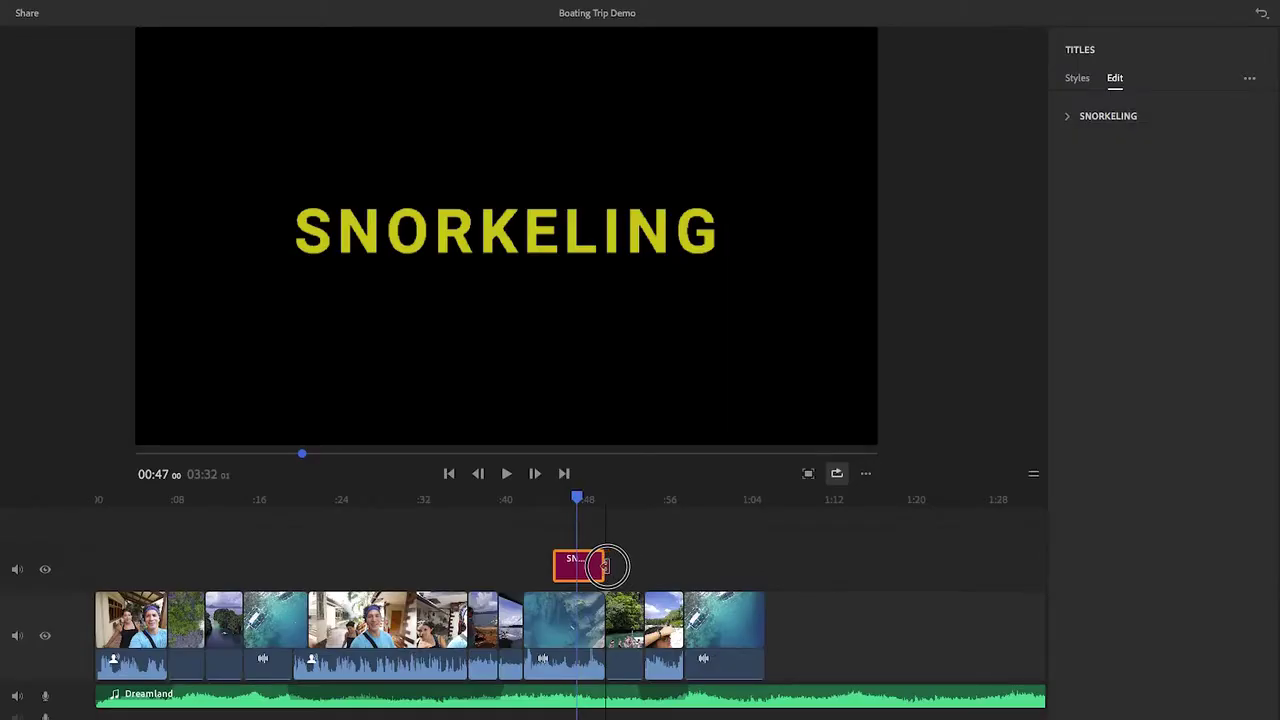
mouse_move(605, 566)
mouse_down()
mouse_move(590, 572)
mouse_move(585, 540)
mouse_move(585, 562)
mouse_up()
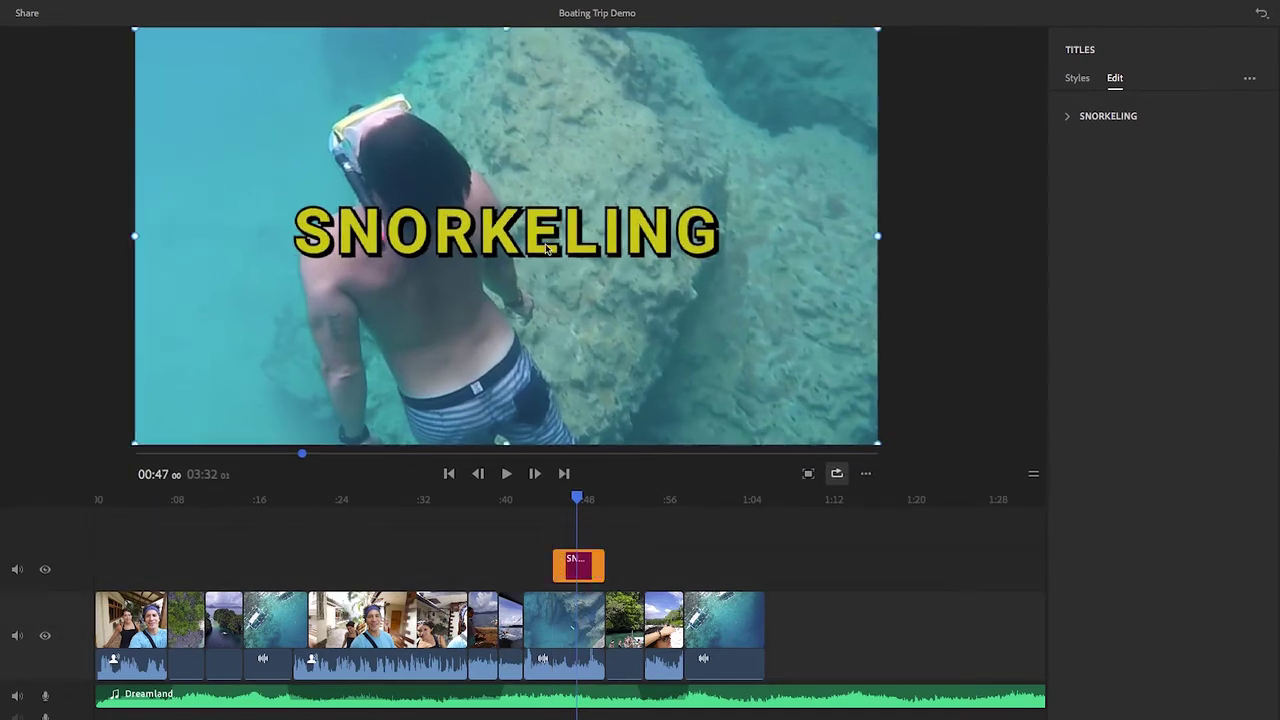
Enlarge the title, undo its rotation with Ctrl+Z, then delete the SNORKELING title
drag(876, 444, 800, 306)
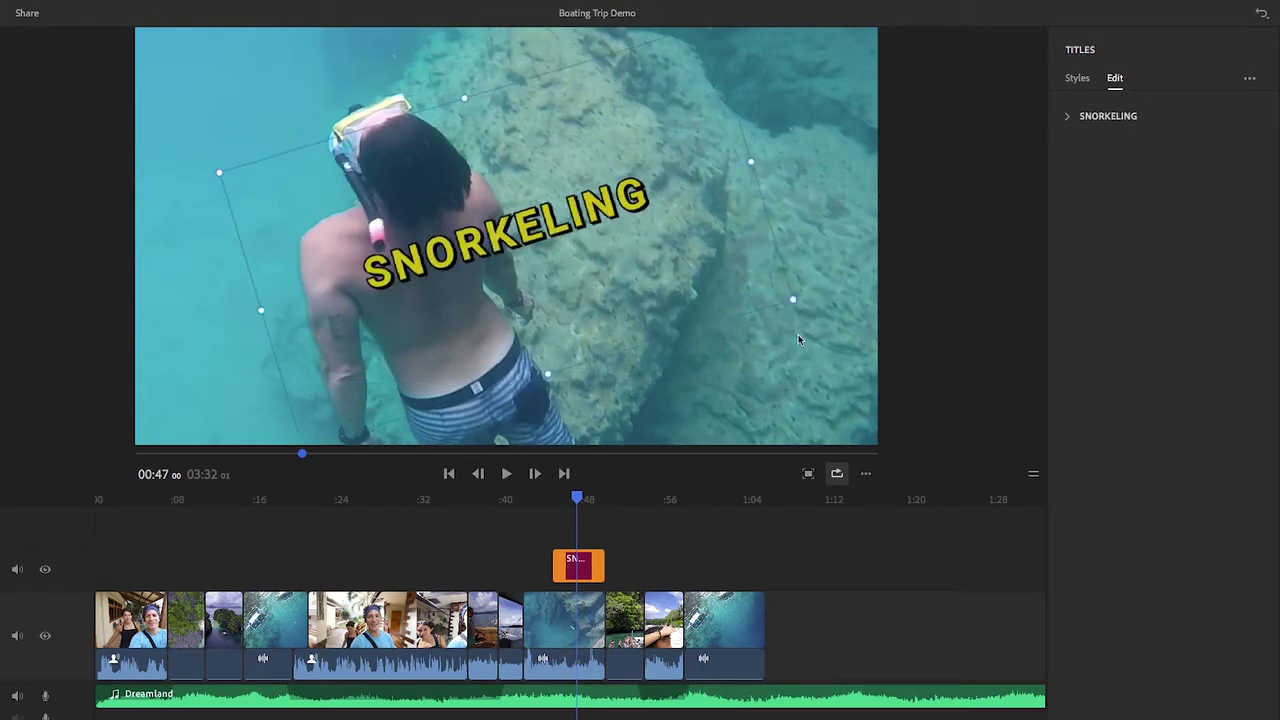
key(ctrl+z)
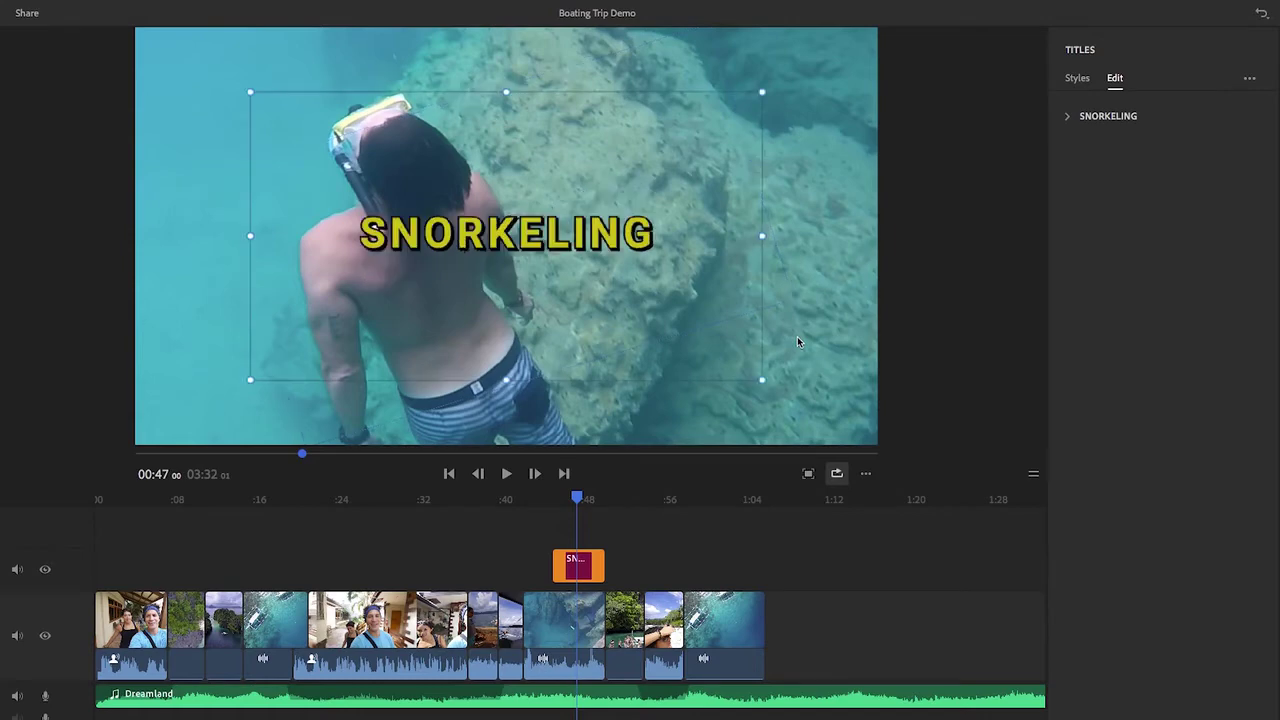
click(17, 645)
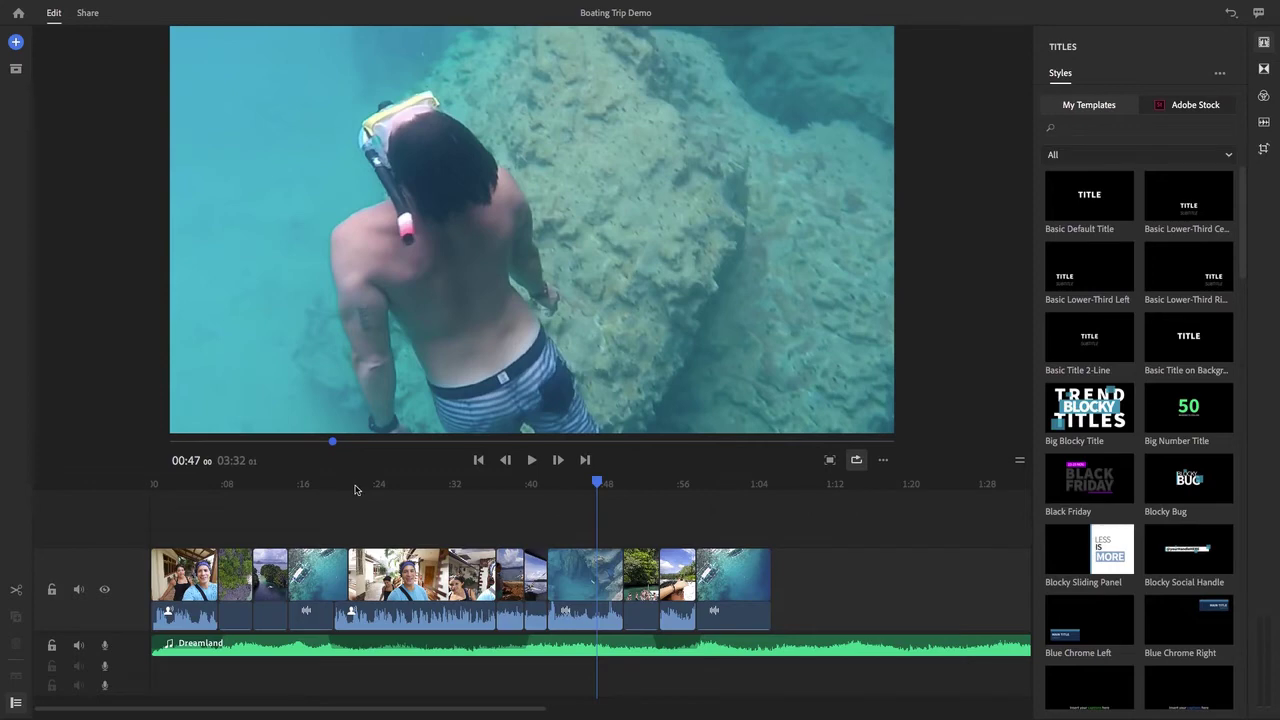
Search title templates for 'social' and filter the results to Favorites
click(1112, 128)
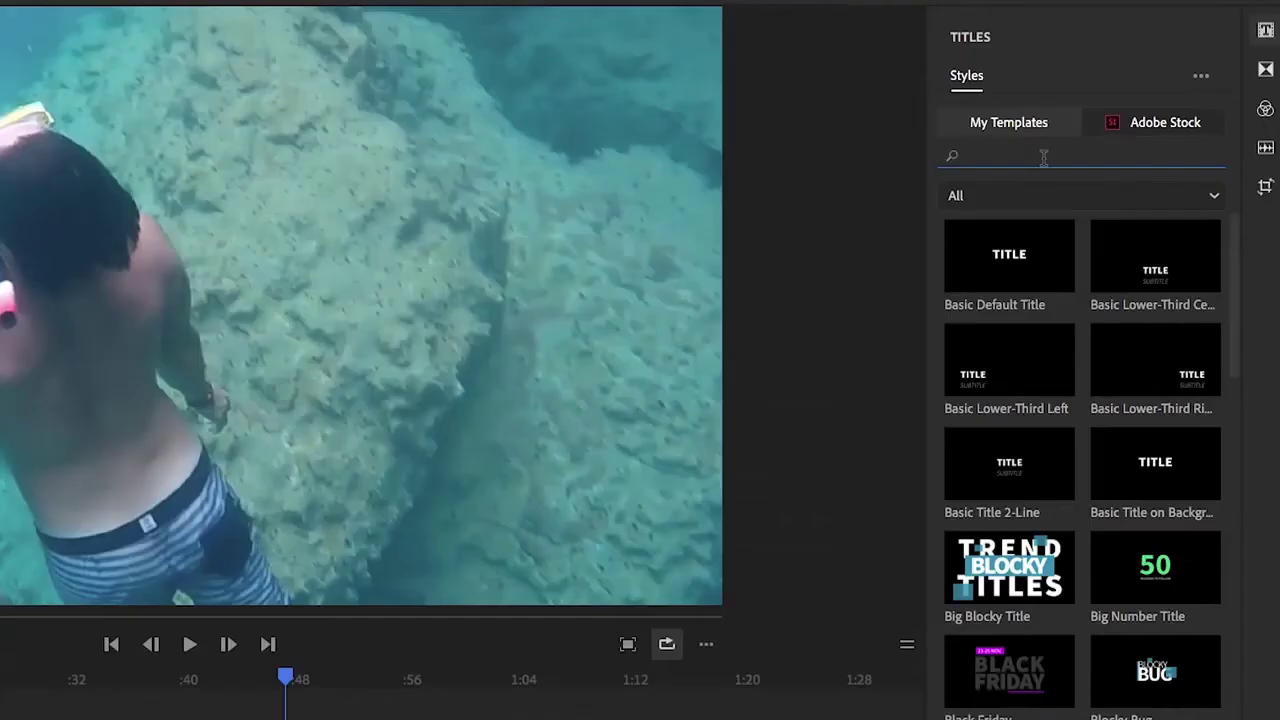
text(social)
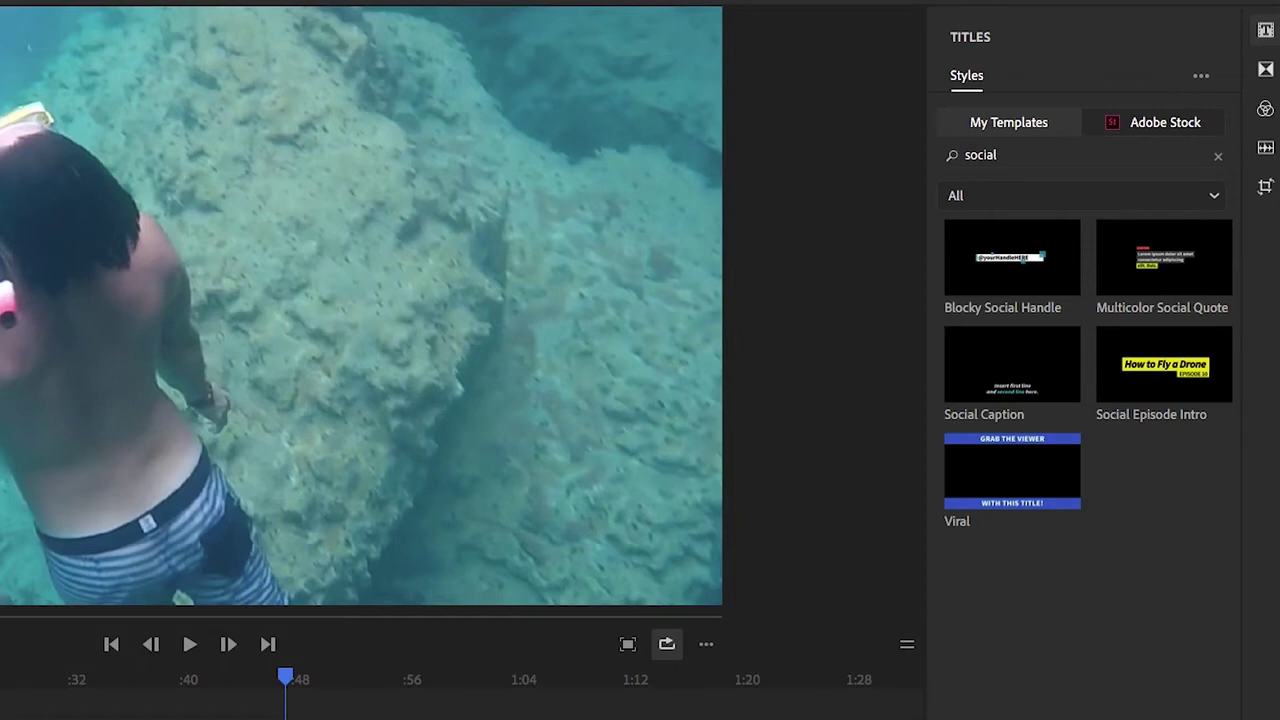
mouse_move(1151, 360)
click(1055, 203)
click(979, 288)
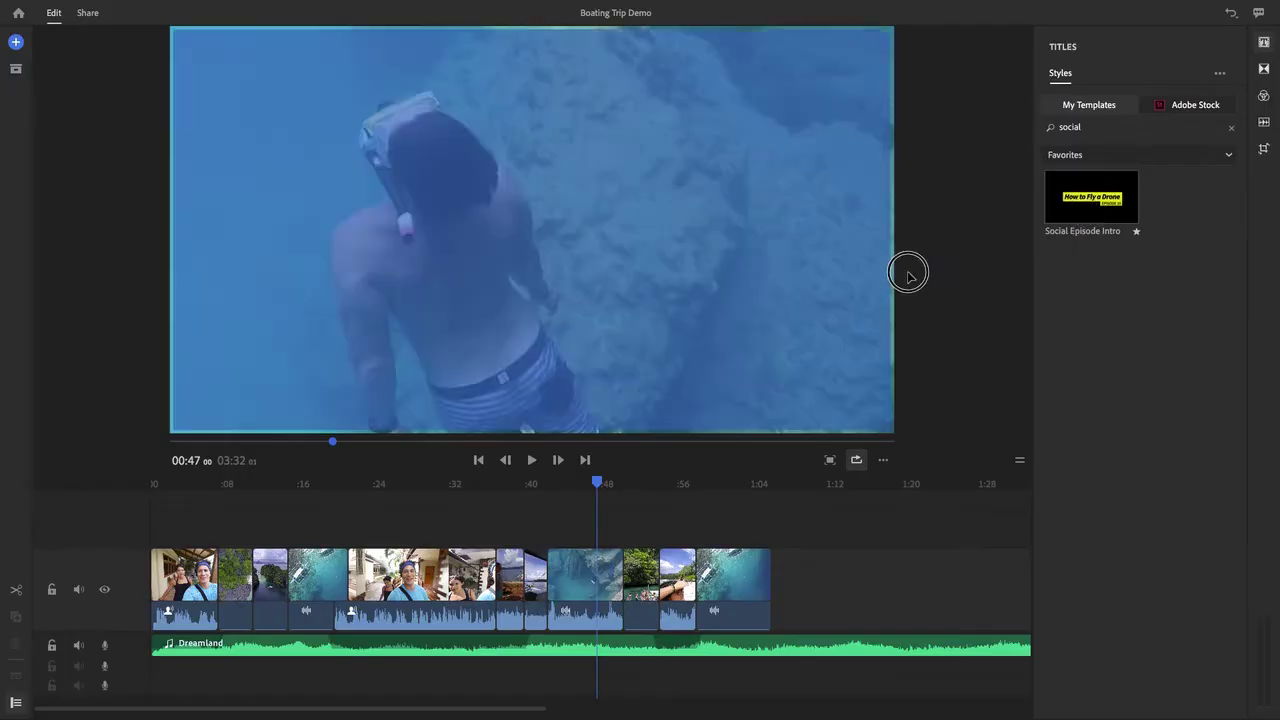
Place the Social Episode Intro title at about 0:16 and play from it
drag(908, 276, 323, 522)
click(298, 463)
key(space)
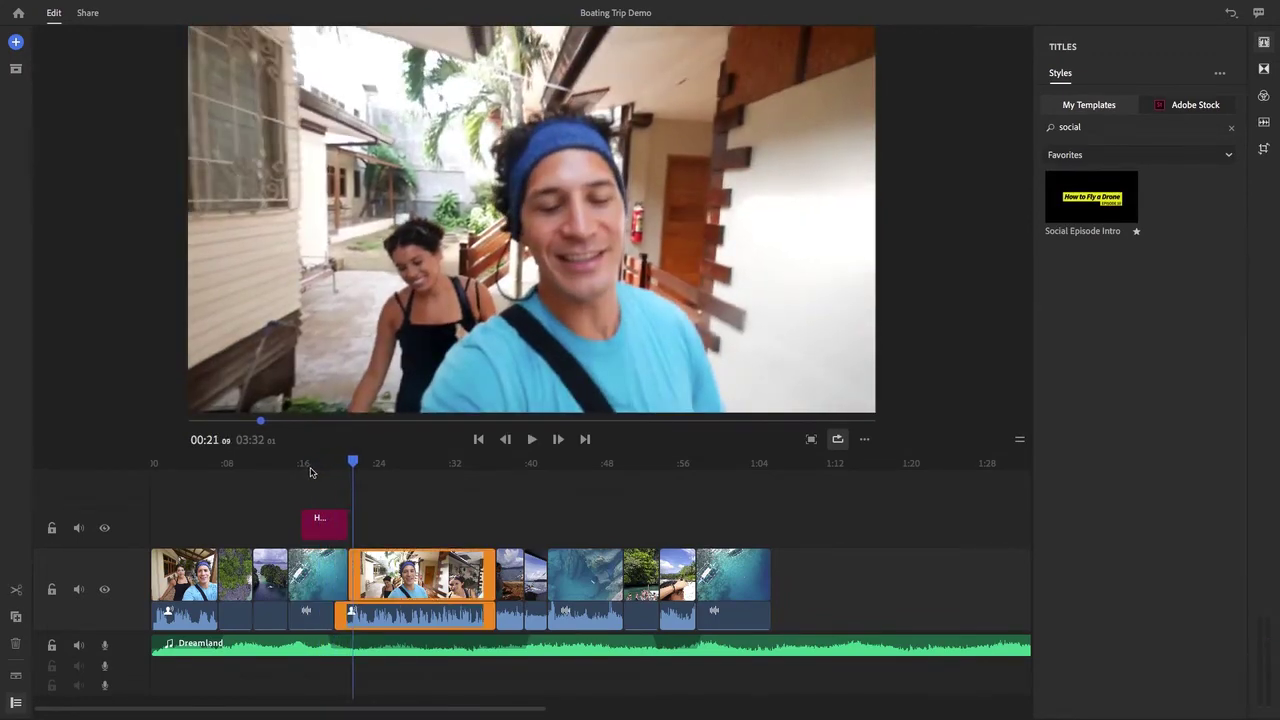
Replace the 'How to Fly a Drone' headline with SNORKELING, keeping EPISODE 10
click(341, 461)
drag(341, 461, 334, 465)
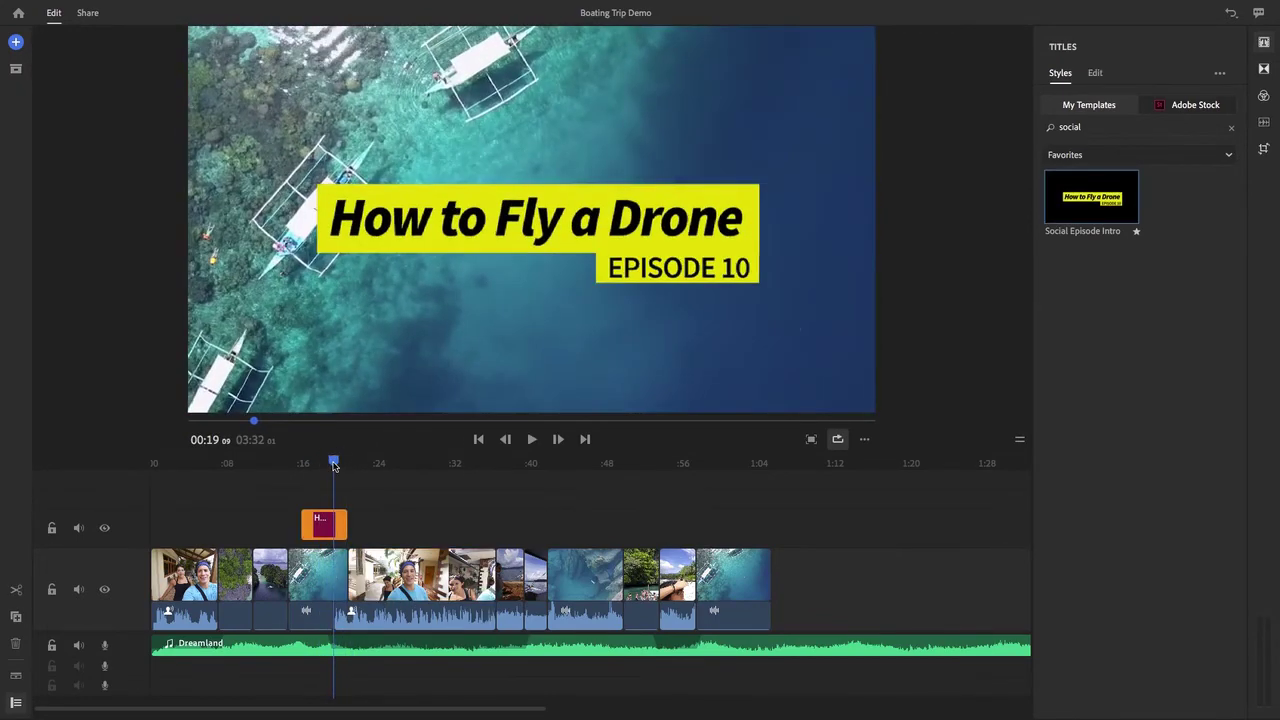
double_click(522, 215)
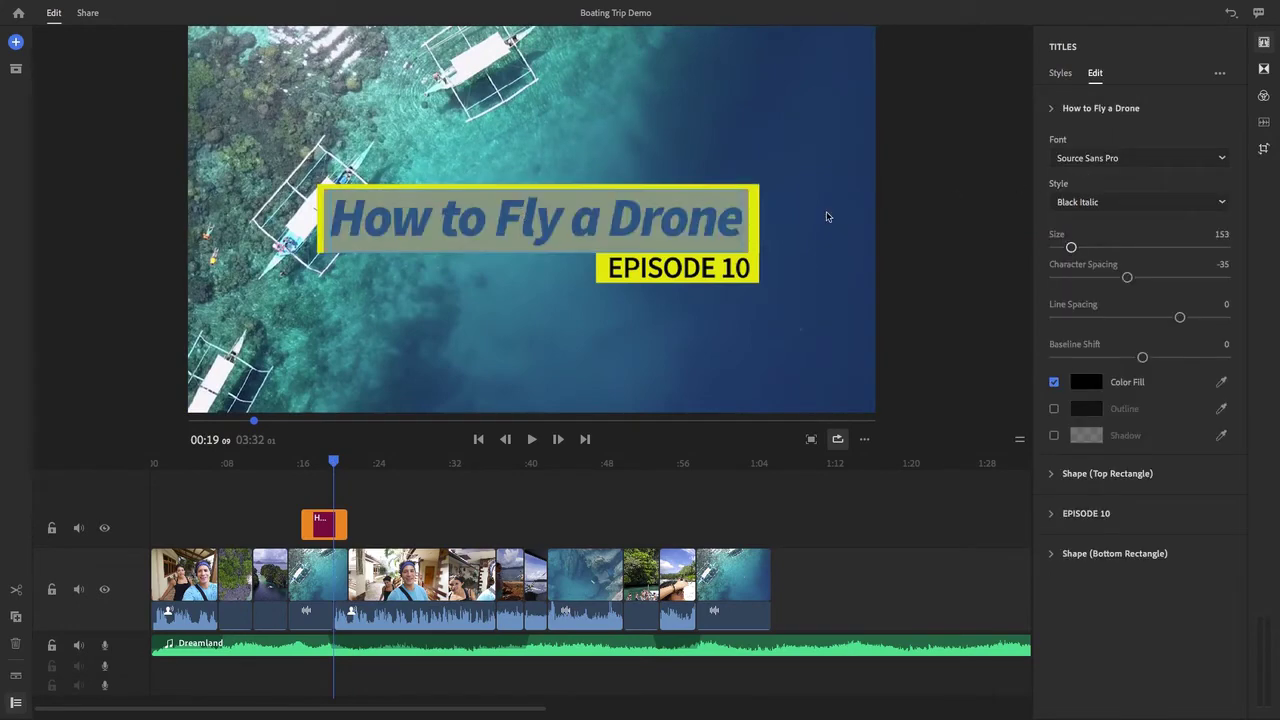
text(SNOR)
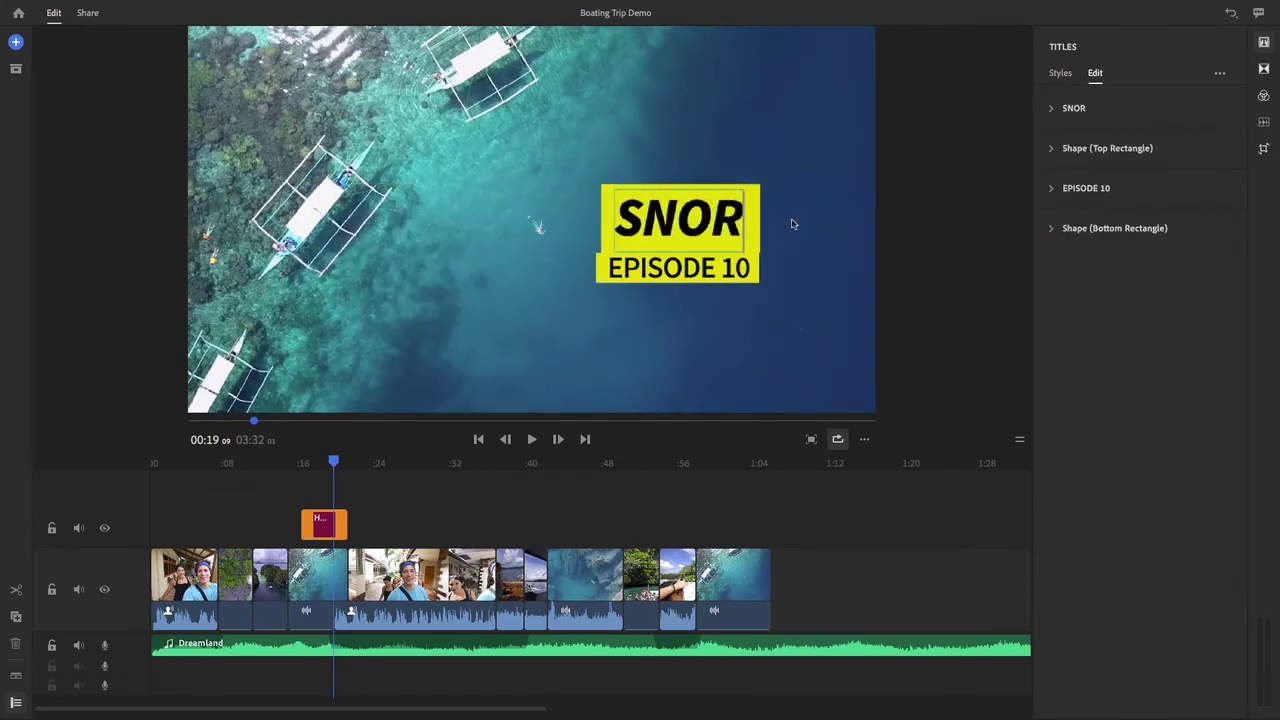
text(KELING)
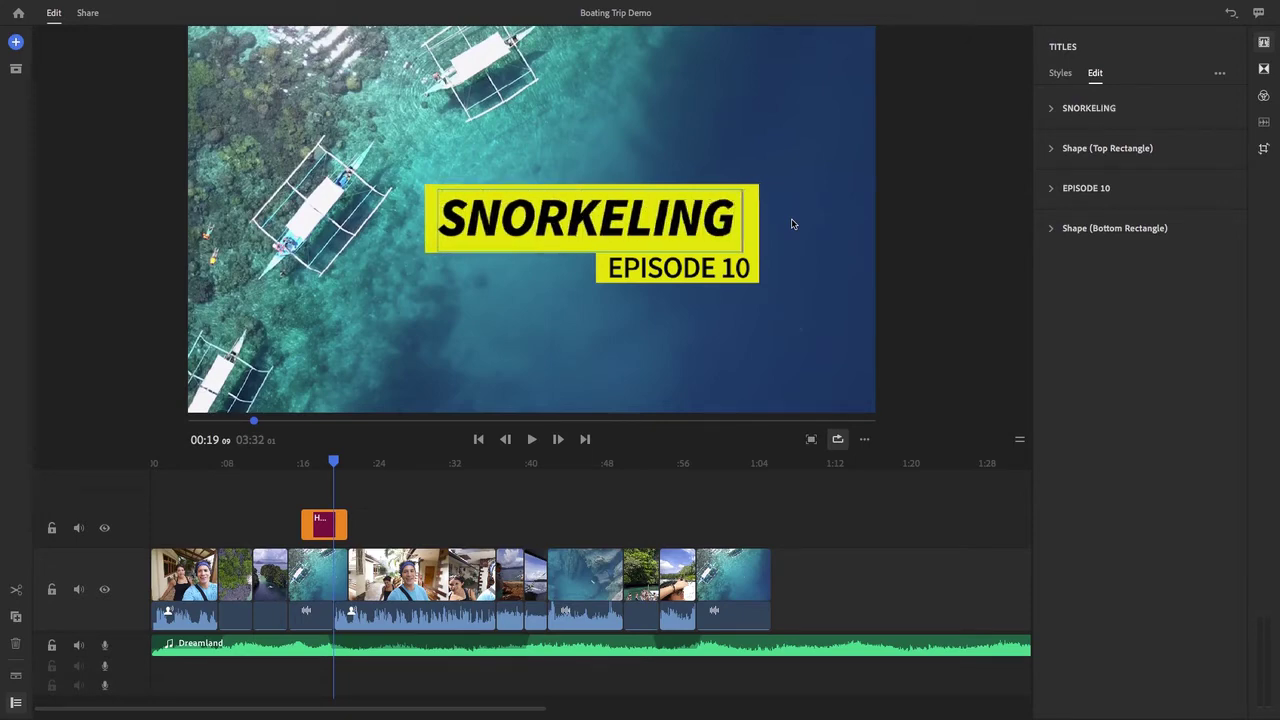
Set the SNORKELING headline font to Semibold Italic at size 139
click(1048, 113)
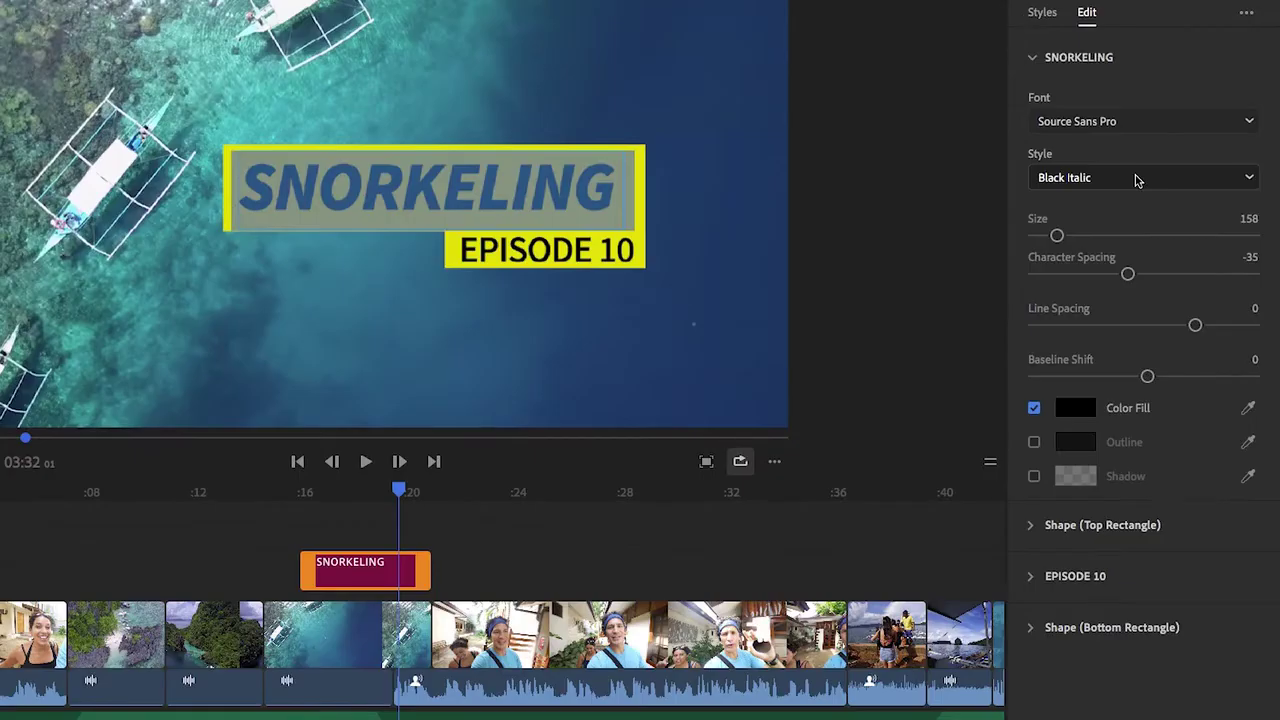
click(1135, 180)
click(1110, 392)
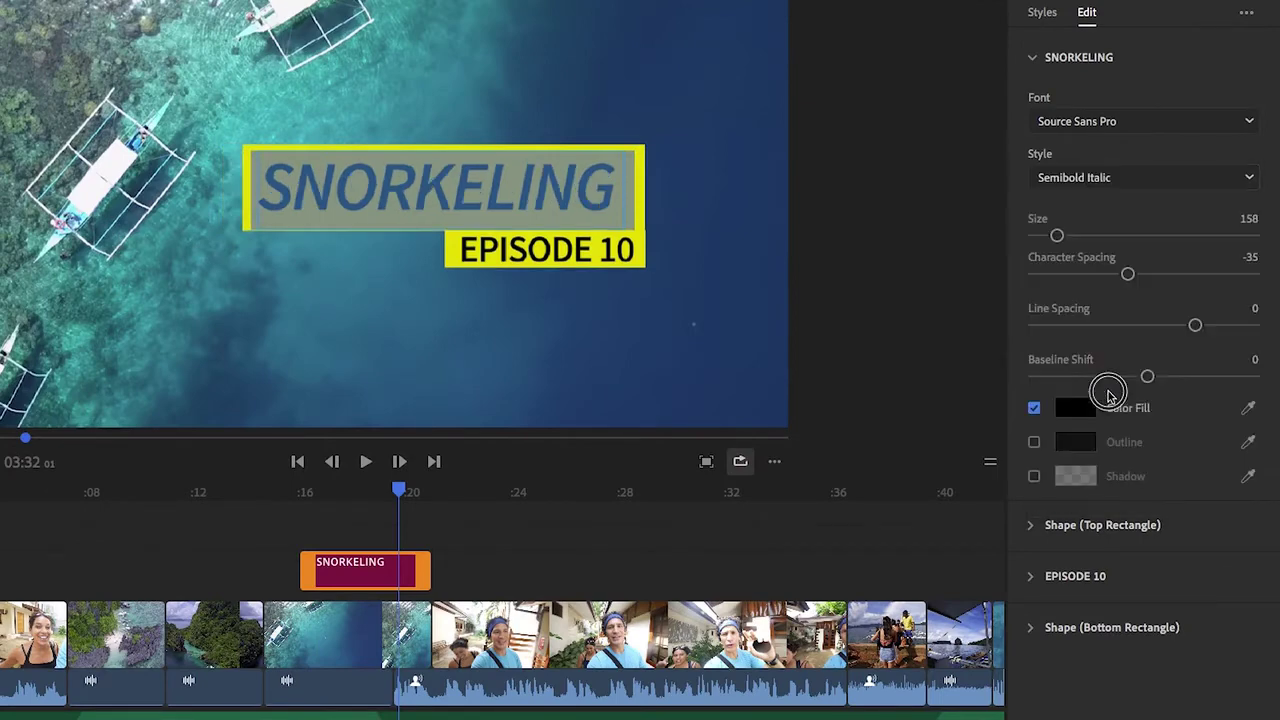
drag(1058, 236, 1054, 238)
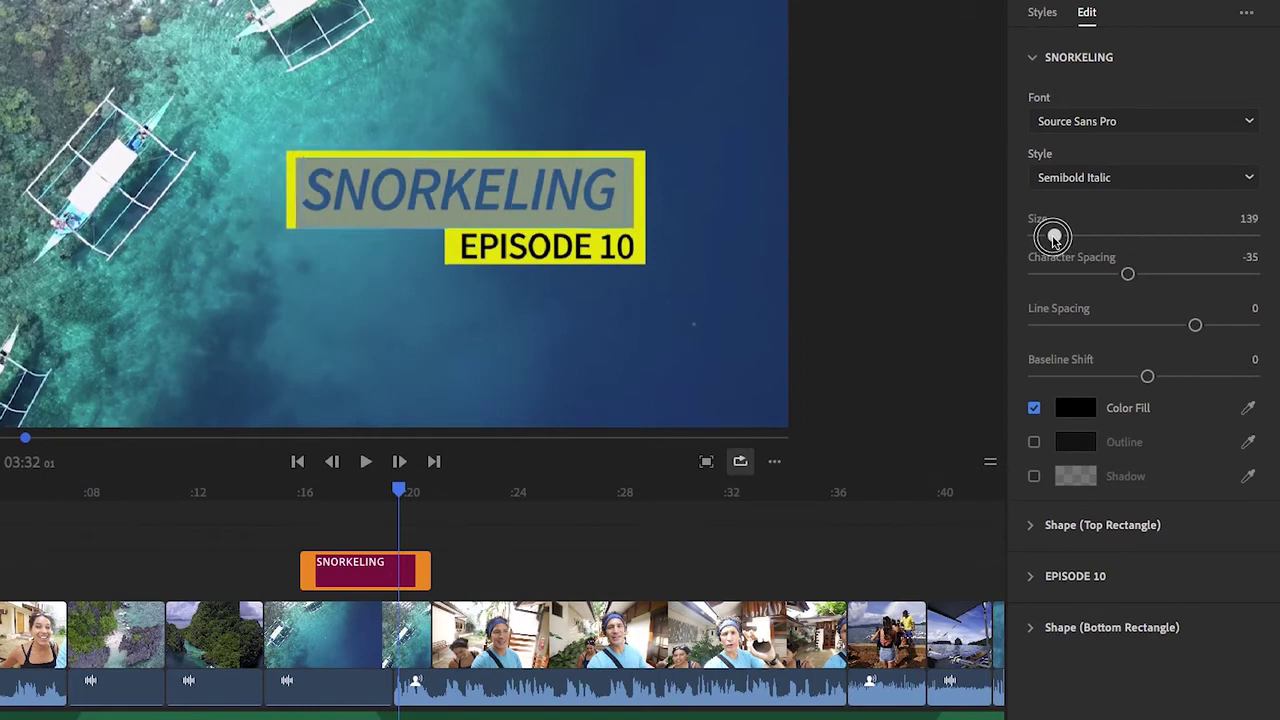
Set the headline's Color Fill to white and deselect the text to check it
click(1074, 414)
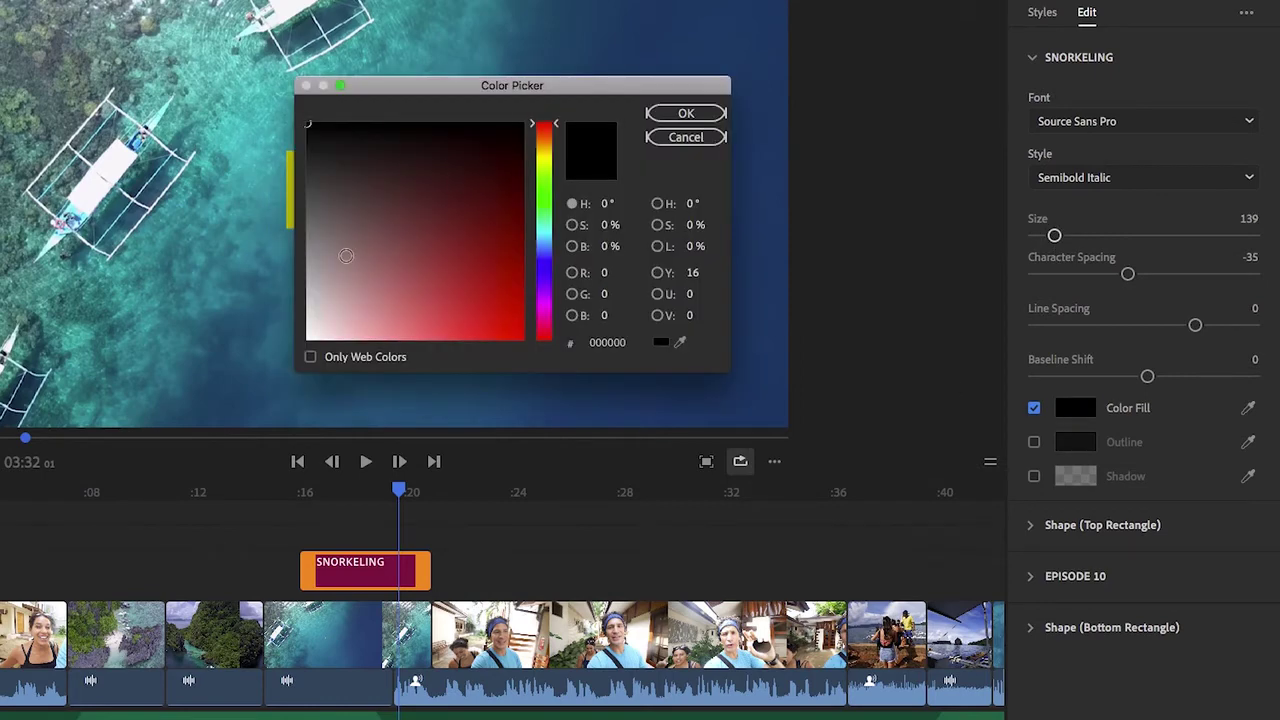
click(307, 339)
click(686, 113)
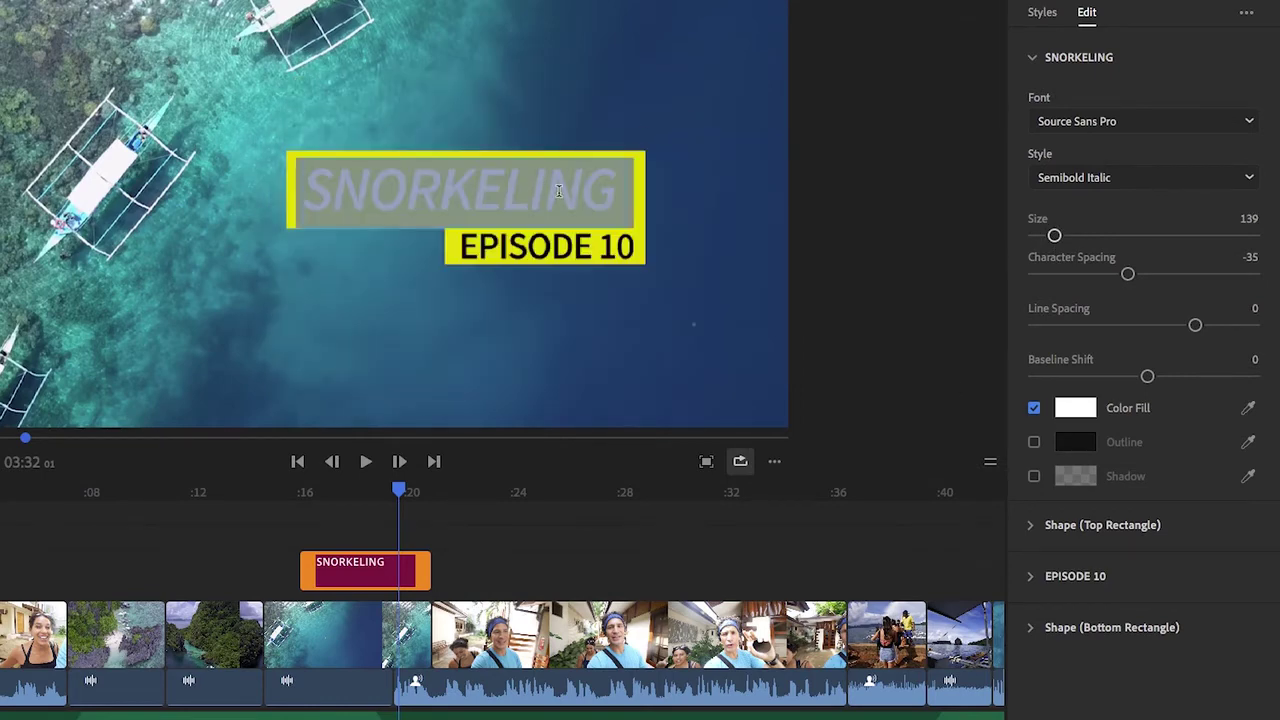
click(559, 191)
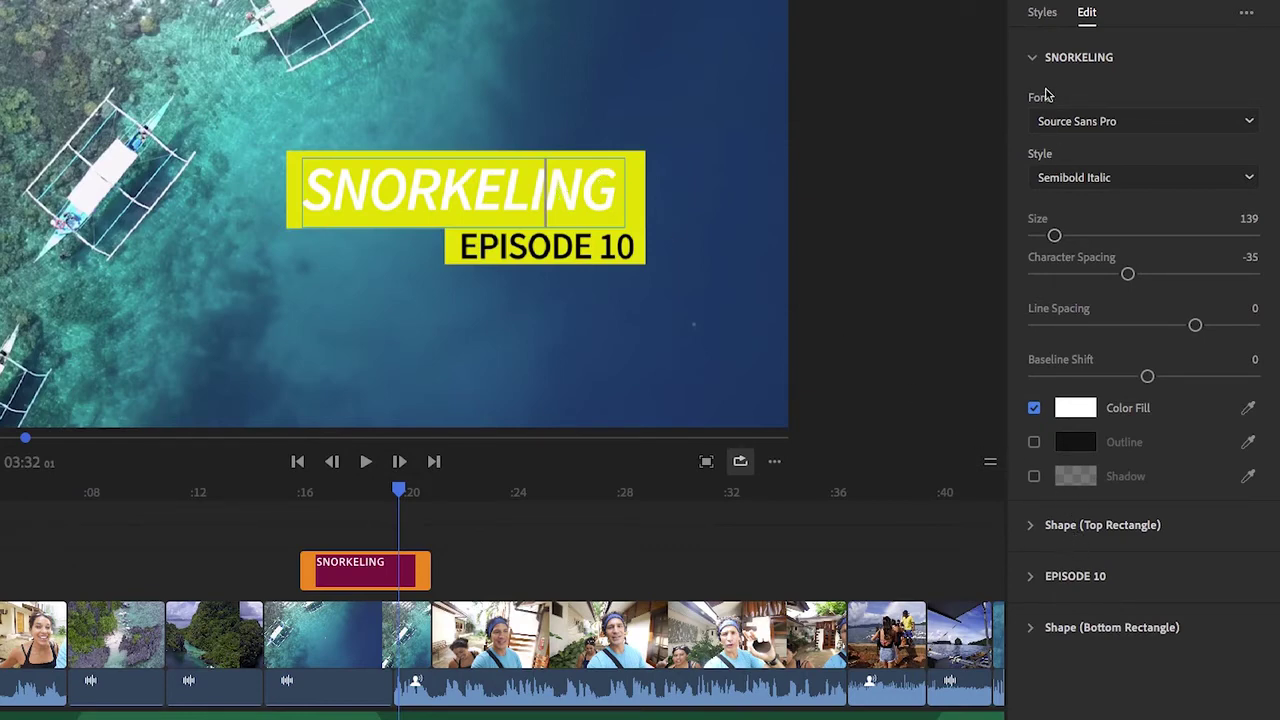
Recolour the Top Rectangle fill behind SNORKELING from yellow to orange
click(1034, 60)
click(1034, 112)
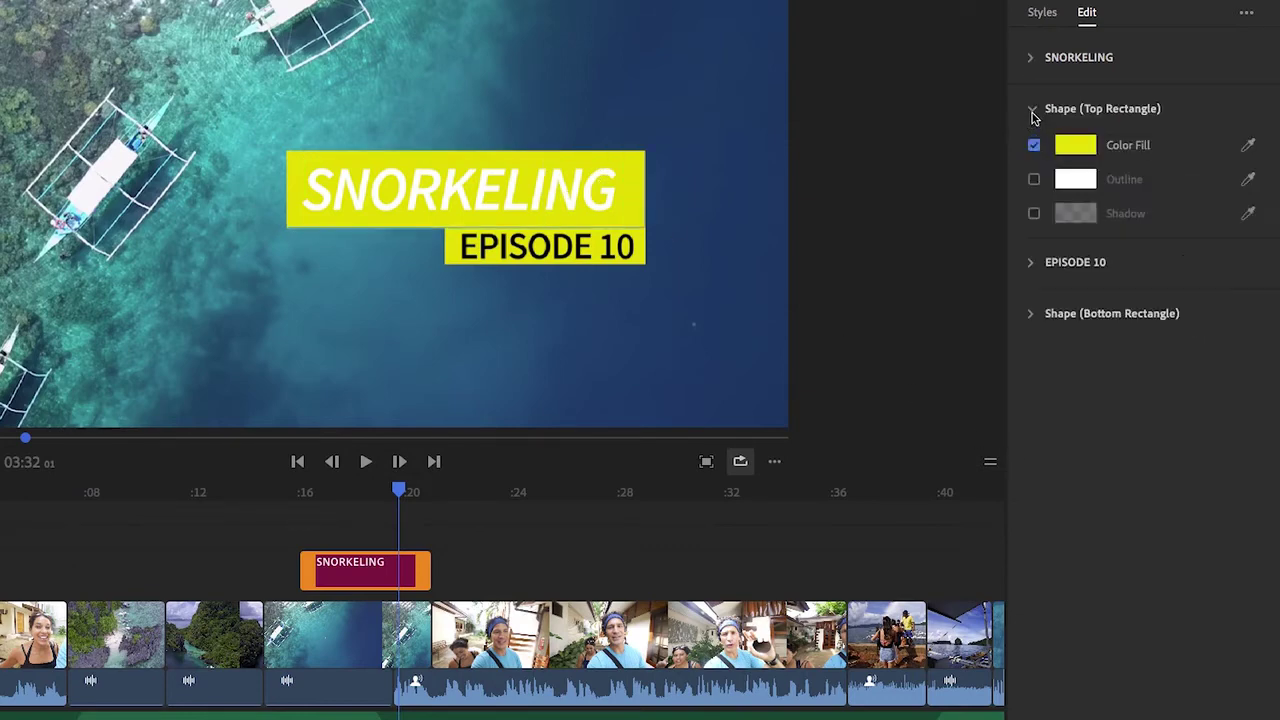
click(1075, 145)
drag(547, 160, 548, 144)
drag(520, 312, 514, 320)
click(686, 113)
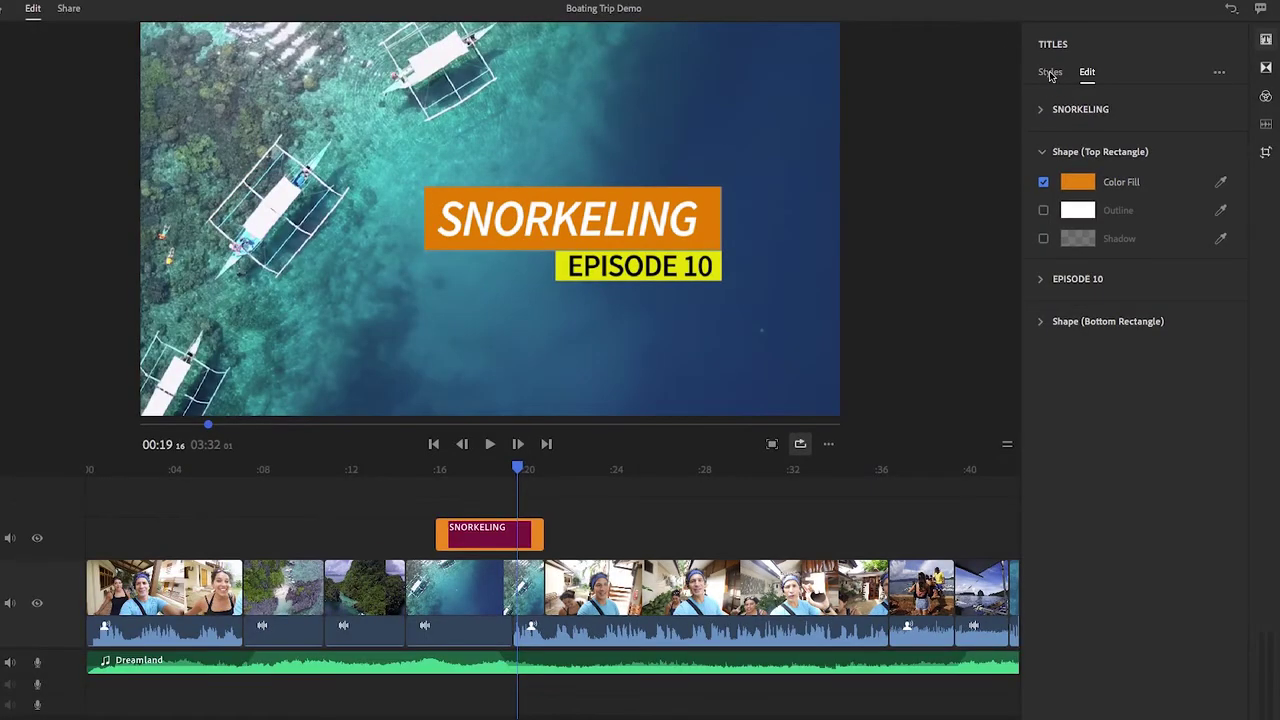
Search the title templates for 'transition'
click(1050, 74)
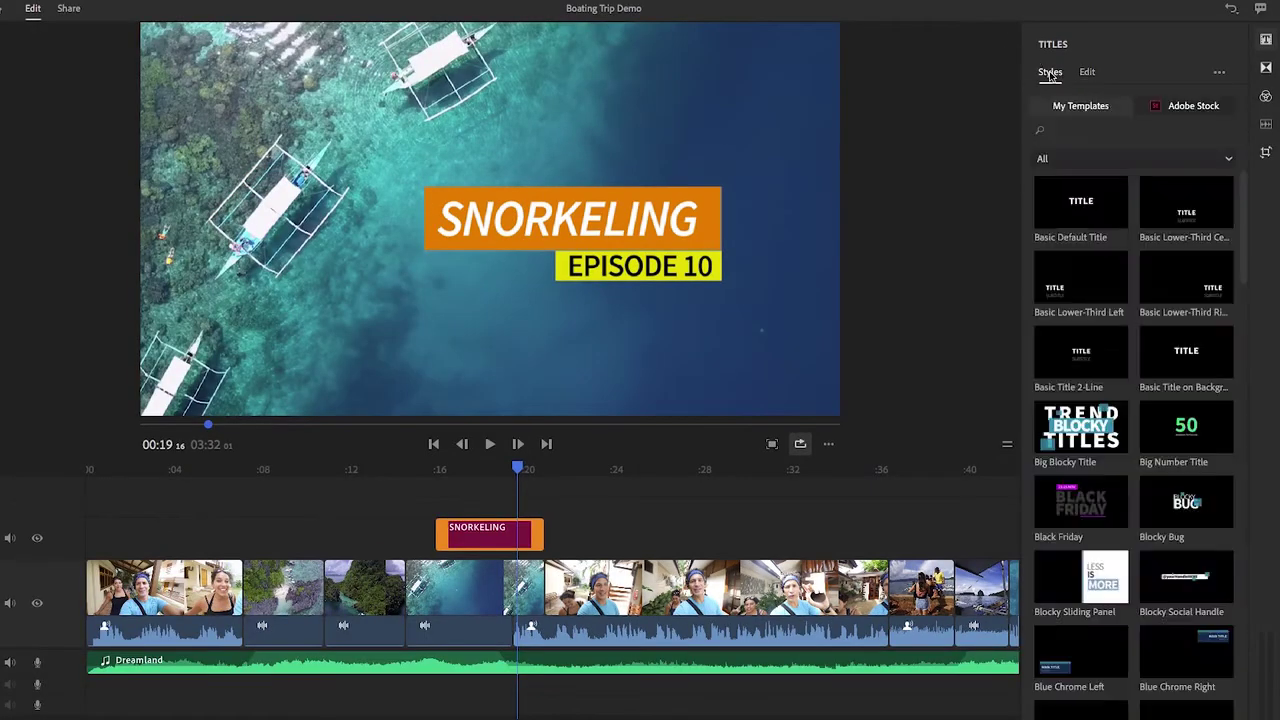
click(1058, 126)
text(transition)
key(Return)
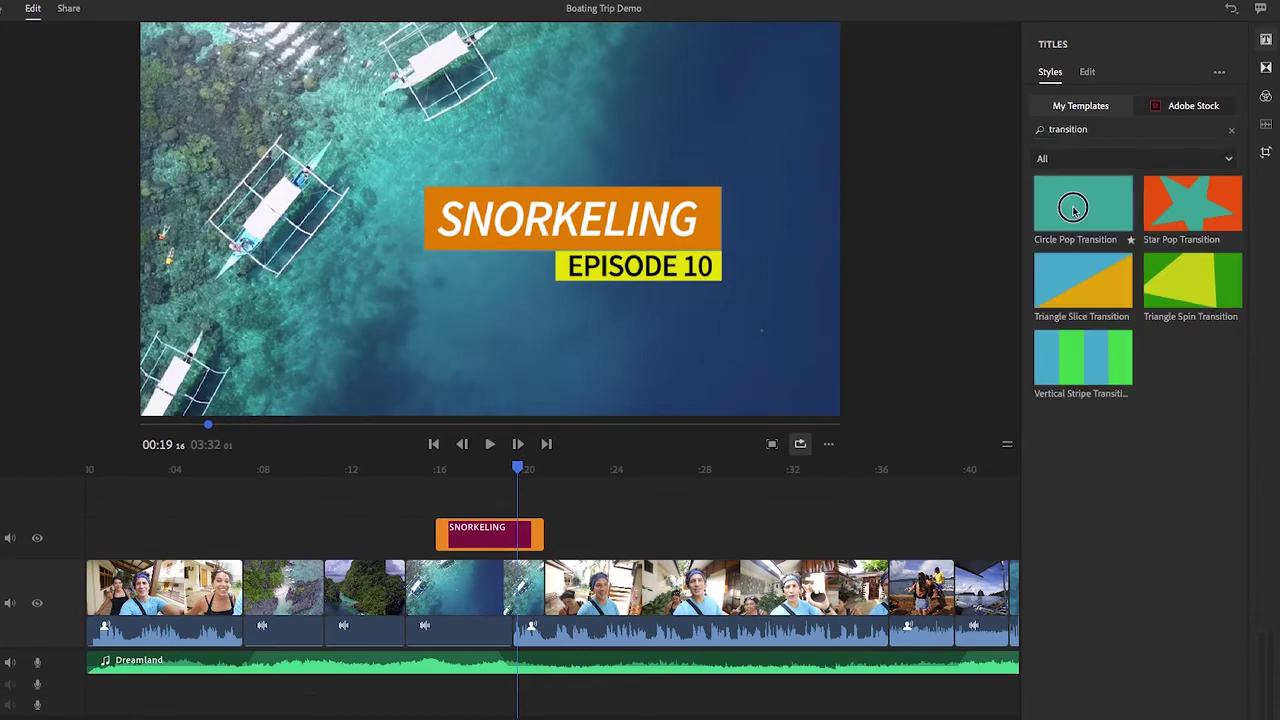
Place Circle Pop Transition on the timeline near 00:20 and nudge it slightly later
drag(1066, 196, 523, 490)
drag(505, 448, 556, 449)
drag(536, 492, 520, 449)
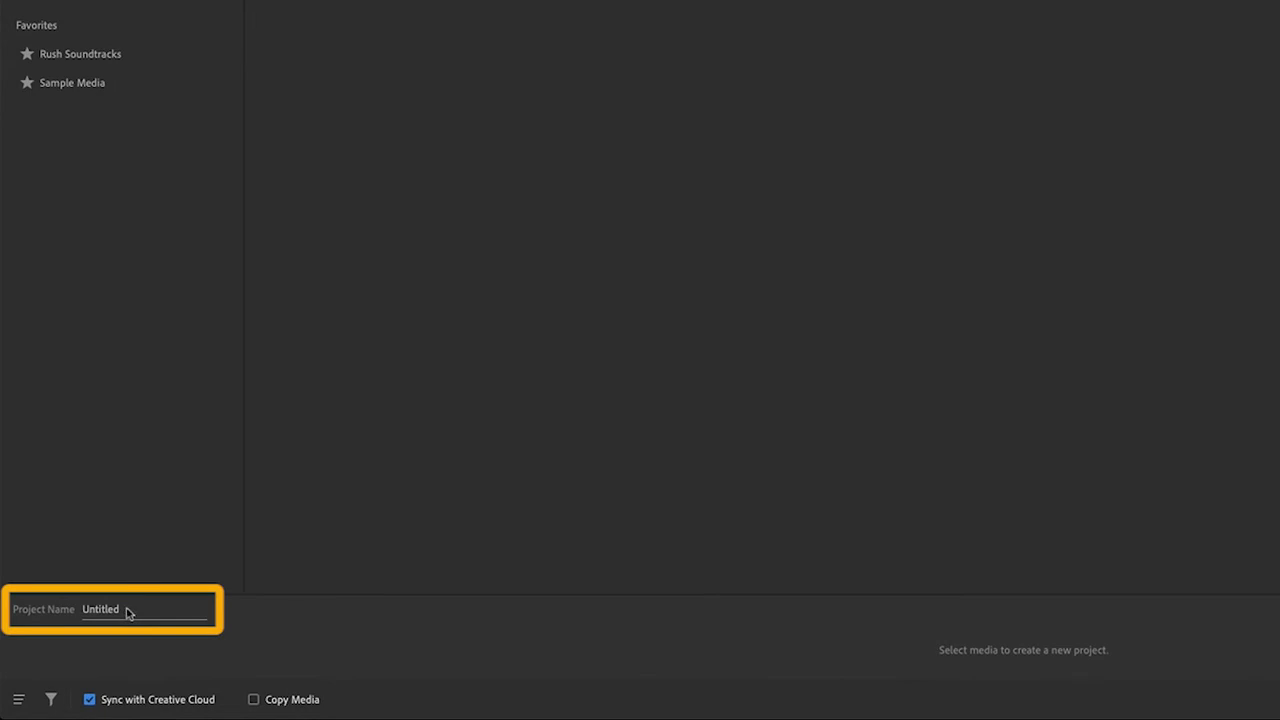
Rename the new project from Untitled to Surfing
double_click(108, 616)
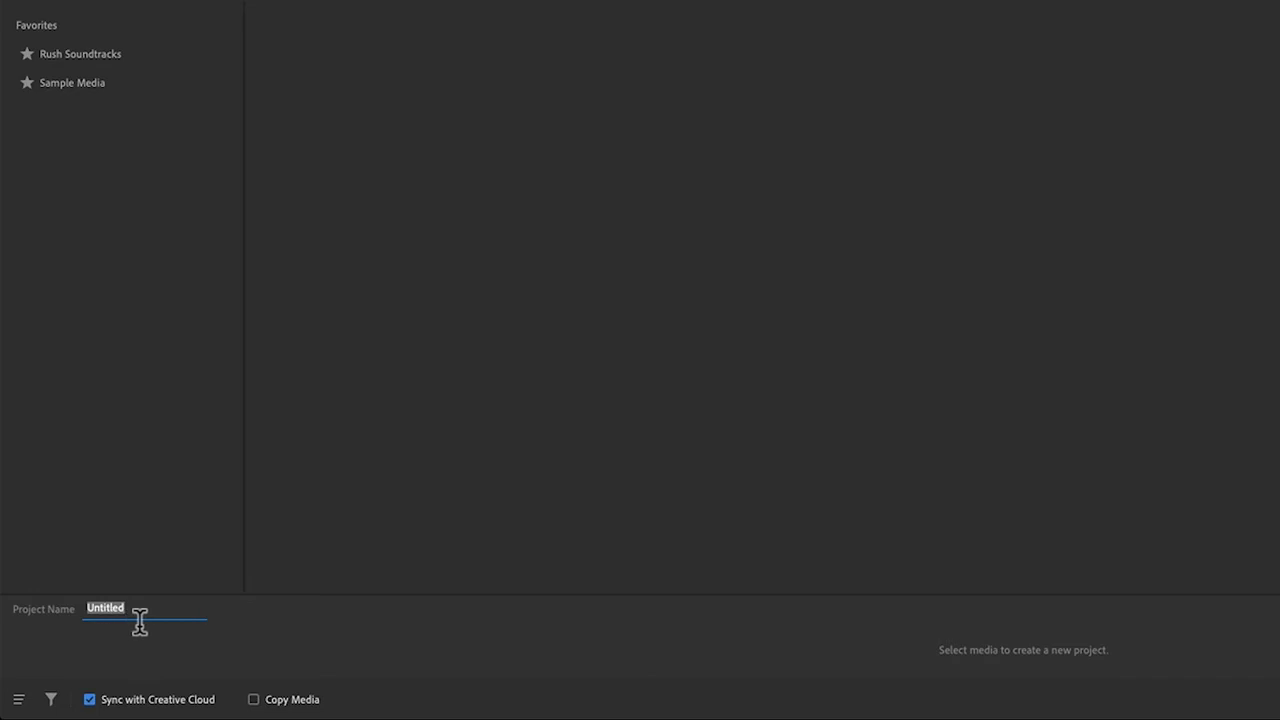
text(Surfing)
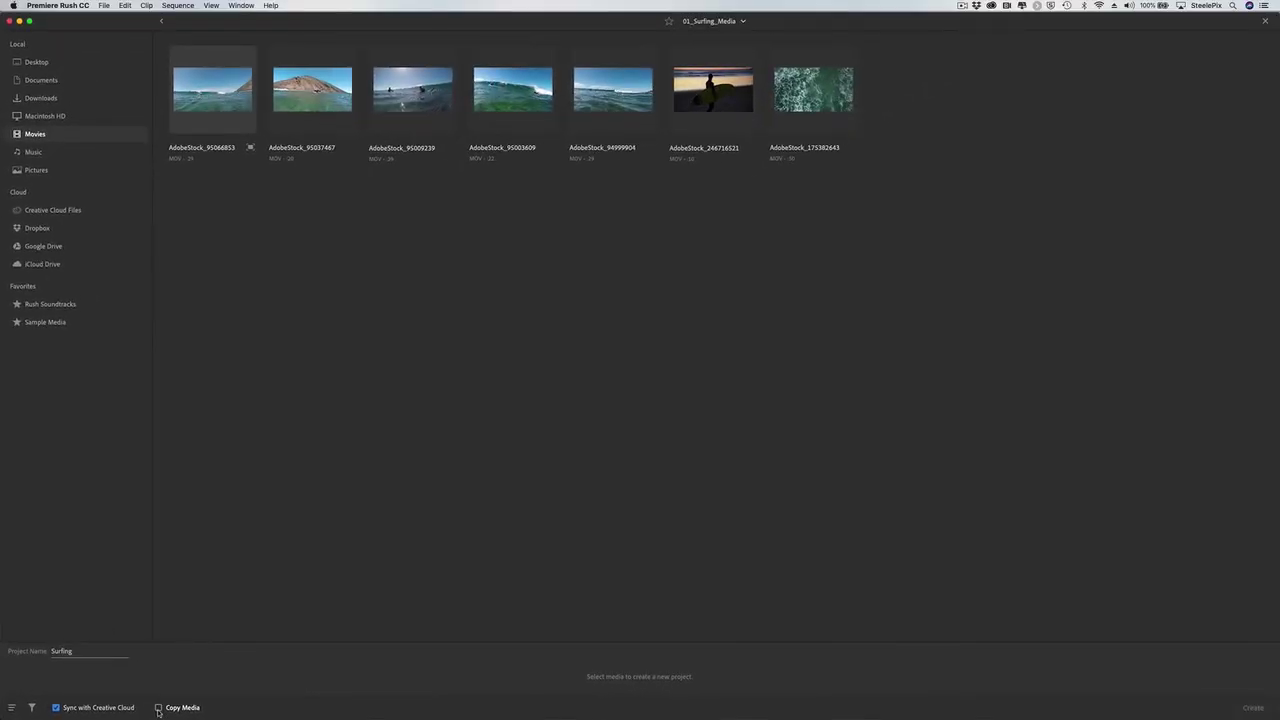
Sort media by Date Created and pick AdobeStock_175382643, 95037467, 95003609, 95009239 in order
click(12, 708)
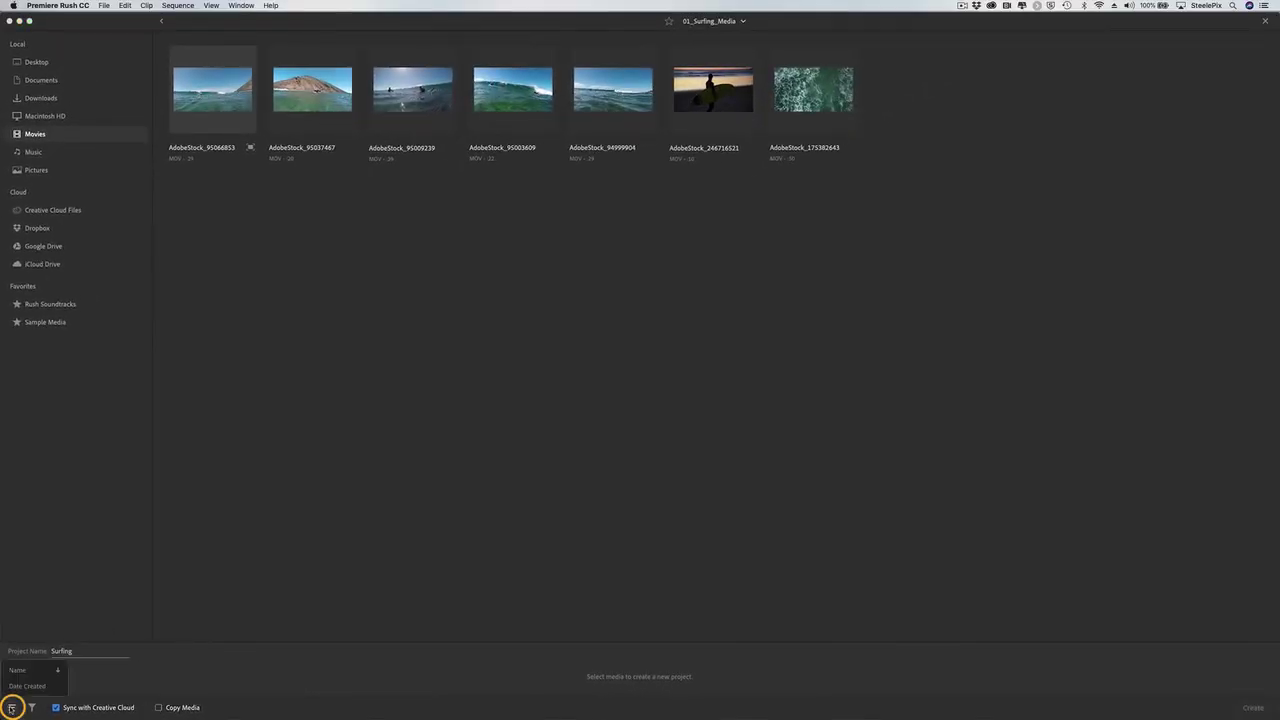
click(28, 687)
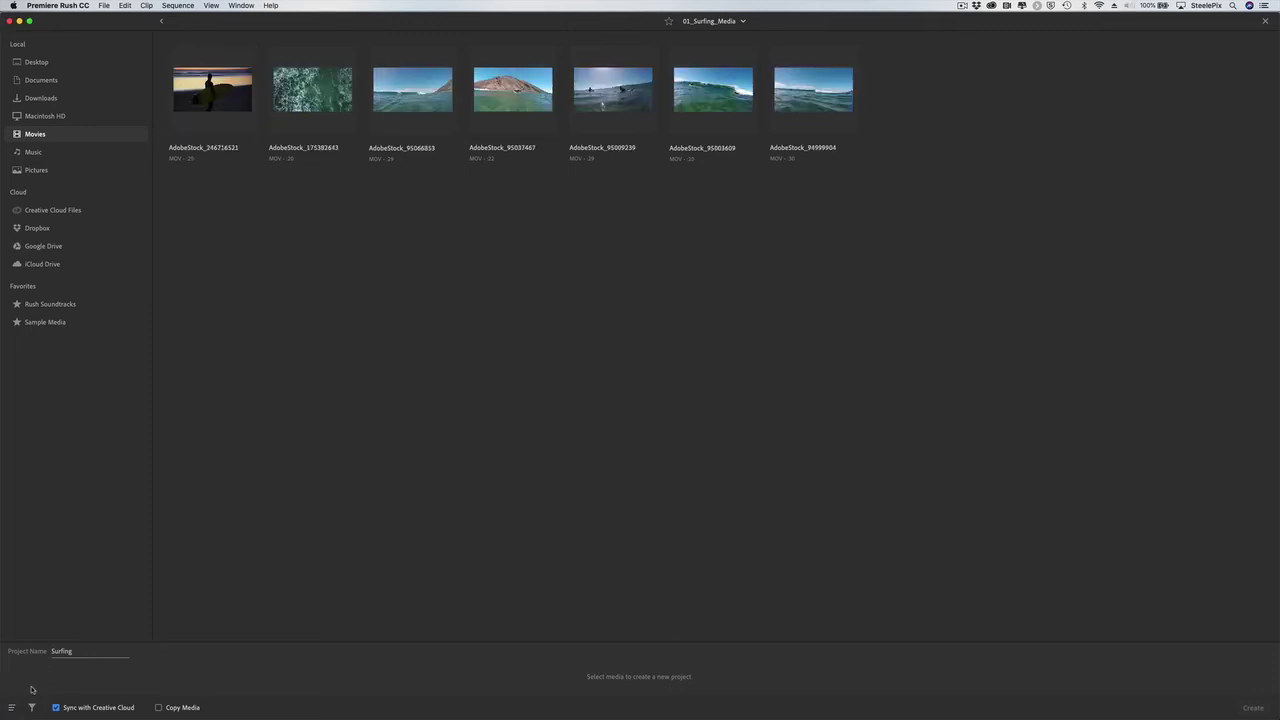
click(313, 100)
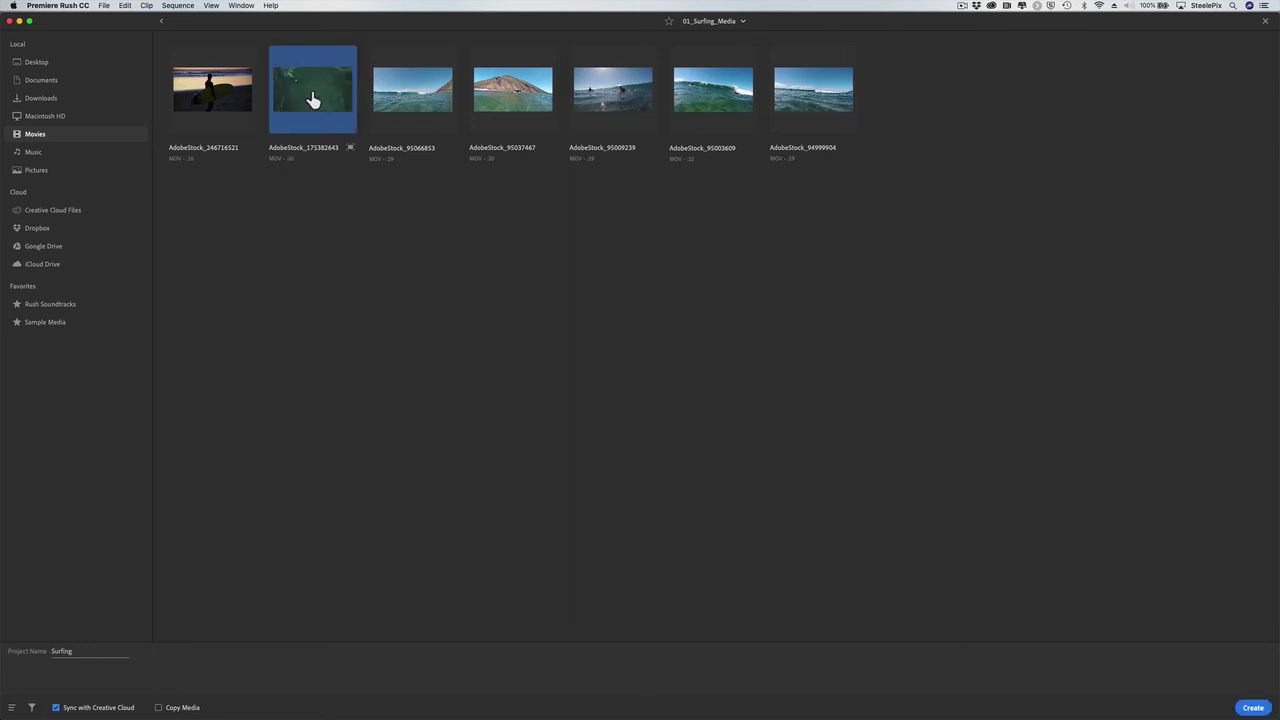
click(517, 106)
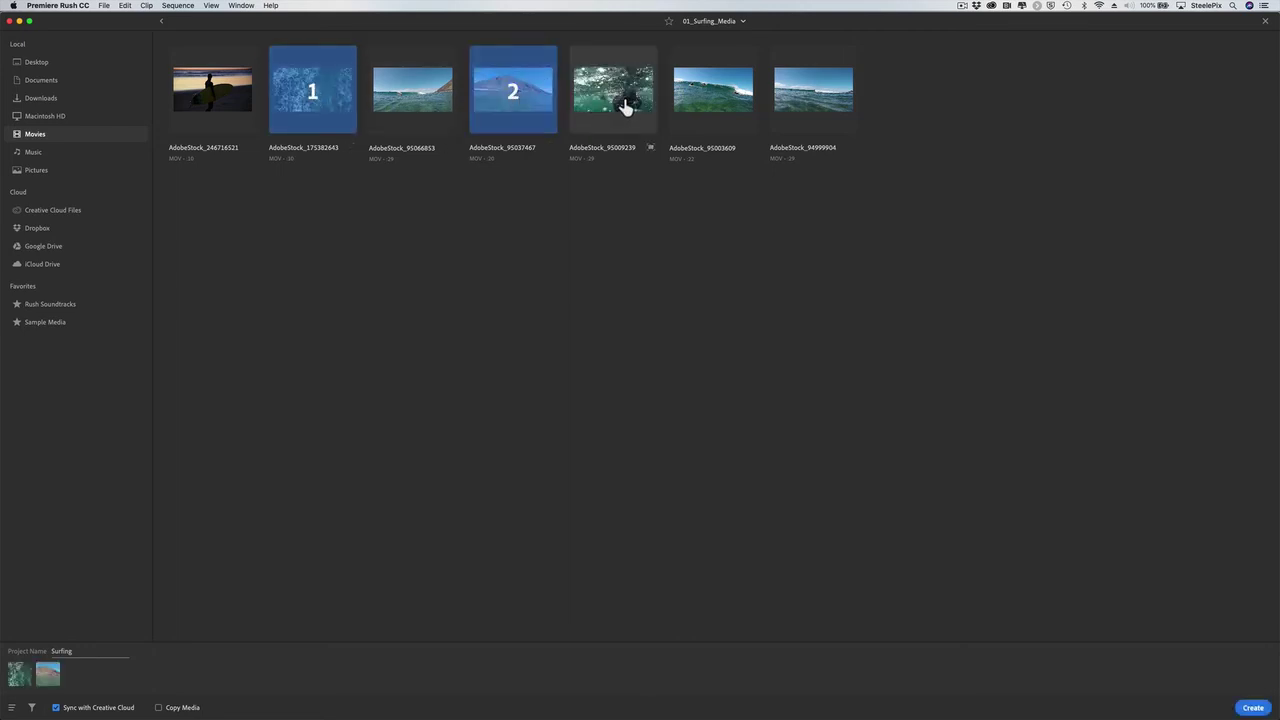
click(710, 106)
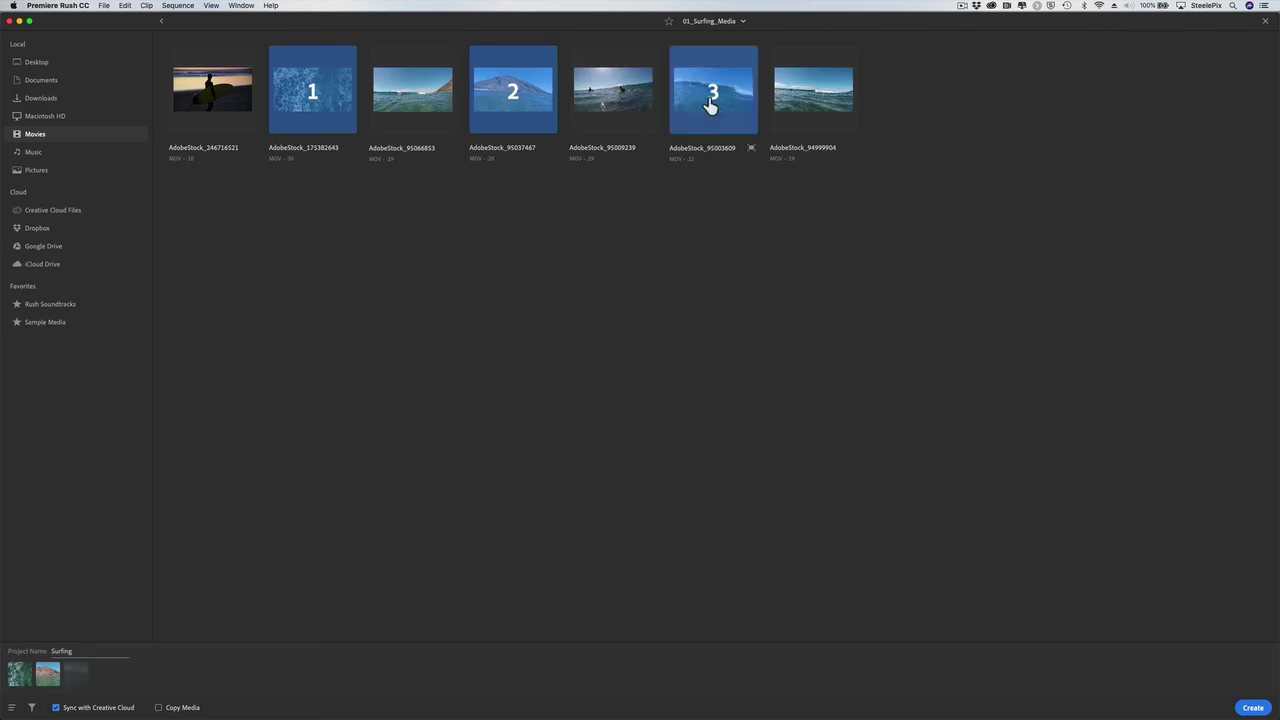
click(634, 104)
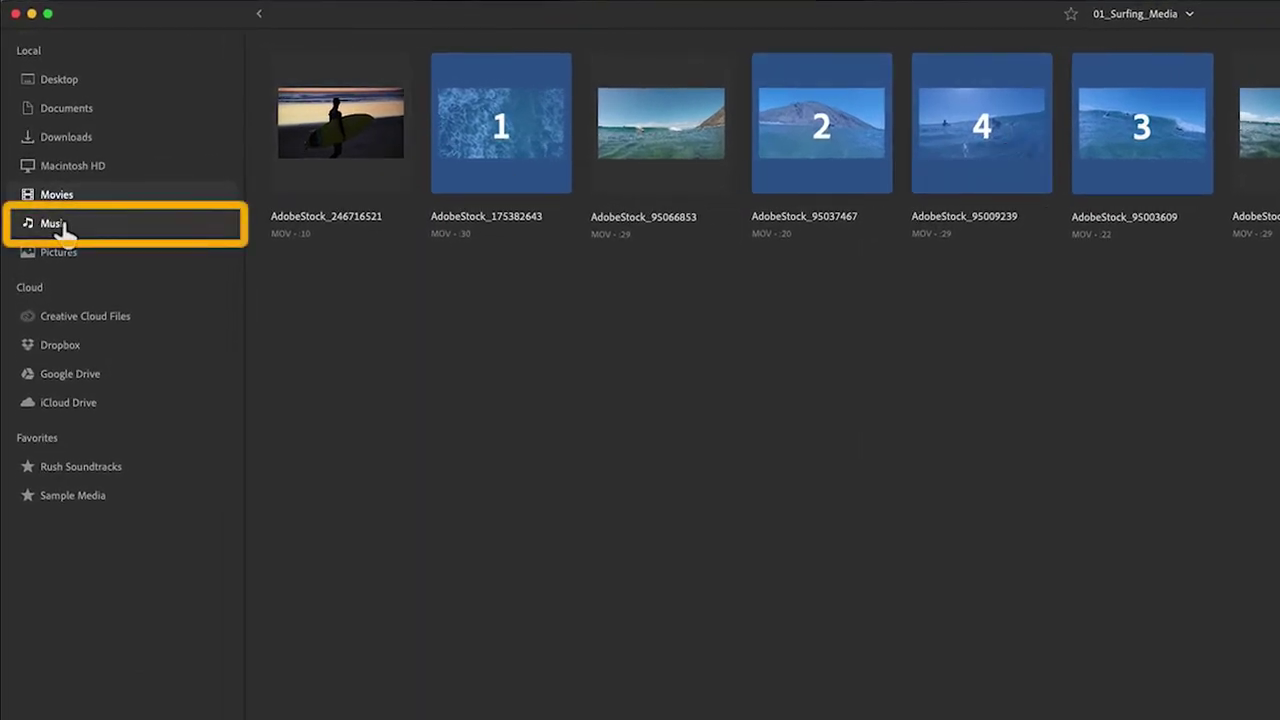
Add APM_Adobe_Going Home_v3 from Music > Adobe and create the Surfing project
click(58, 226)
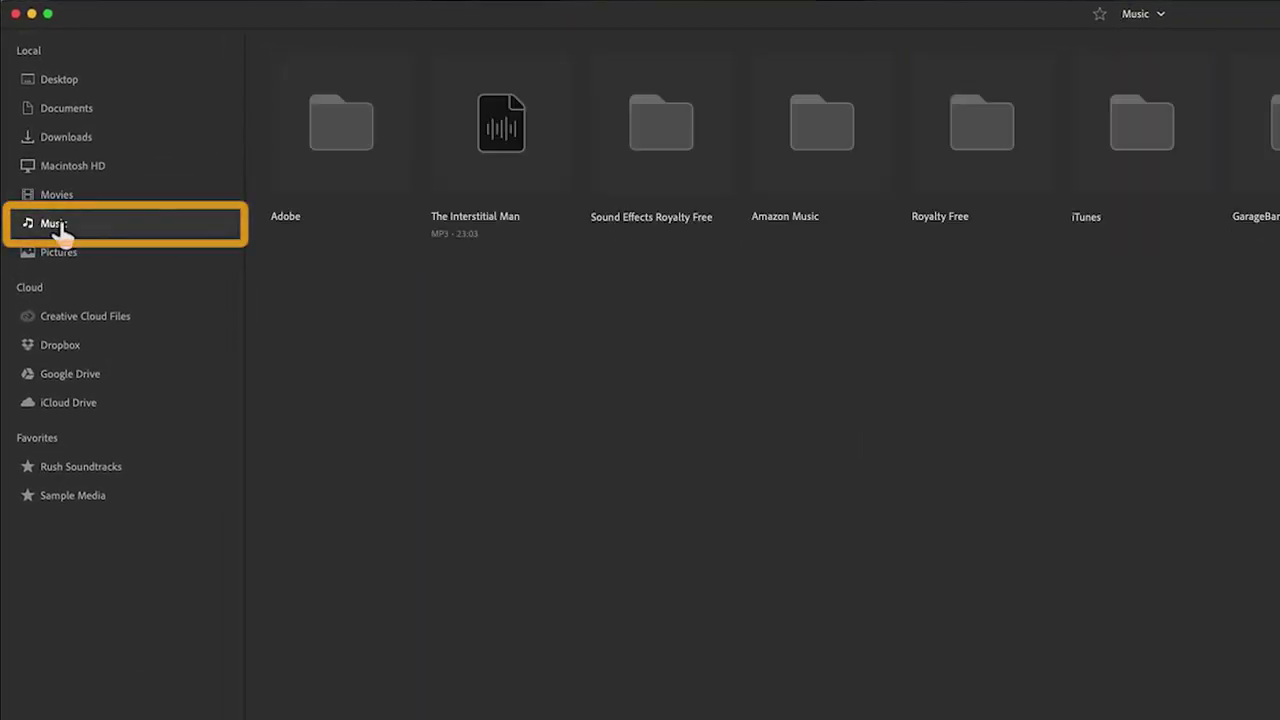
double_click(362, 145)
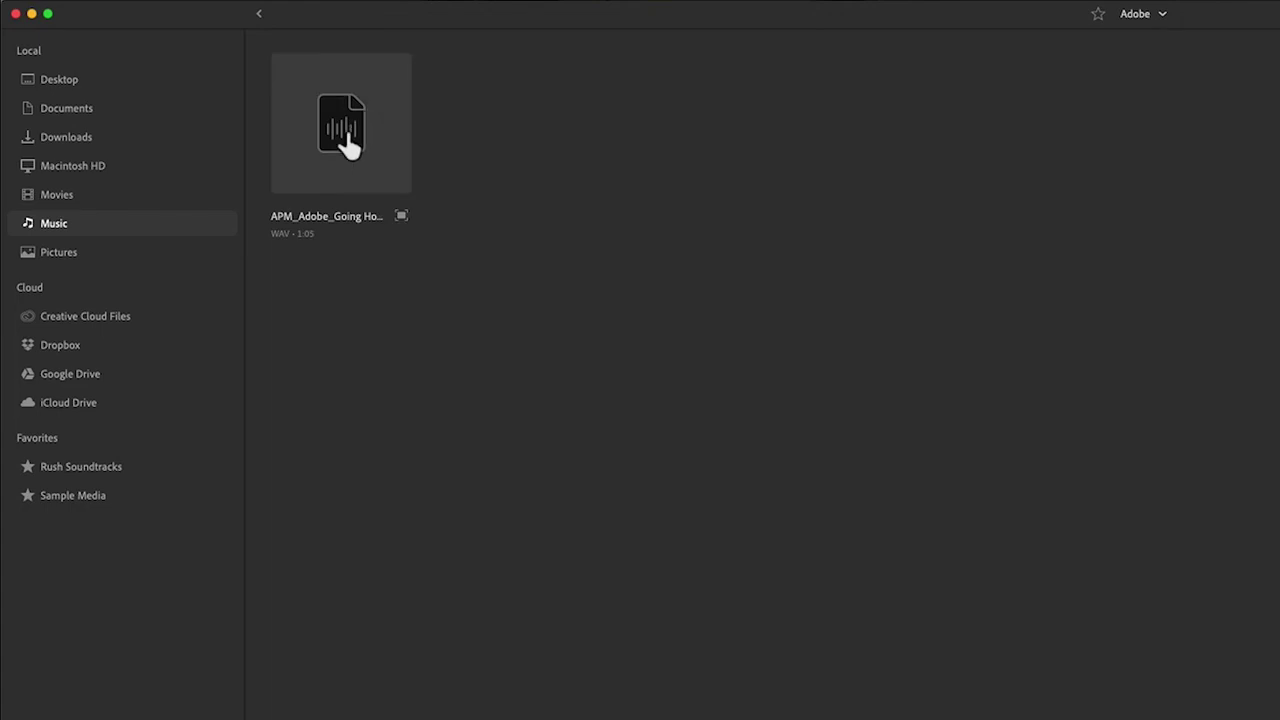
click(343, 142)
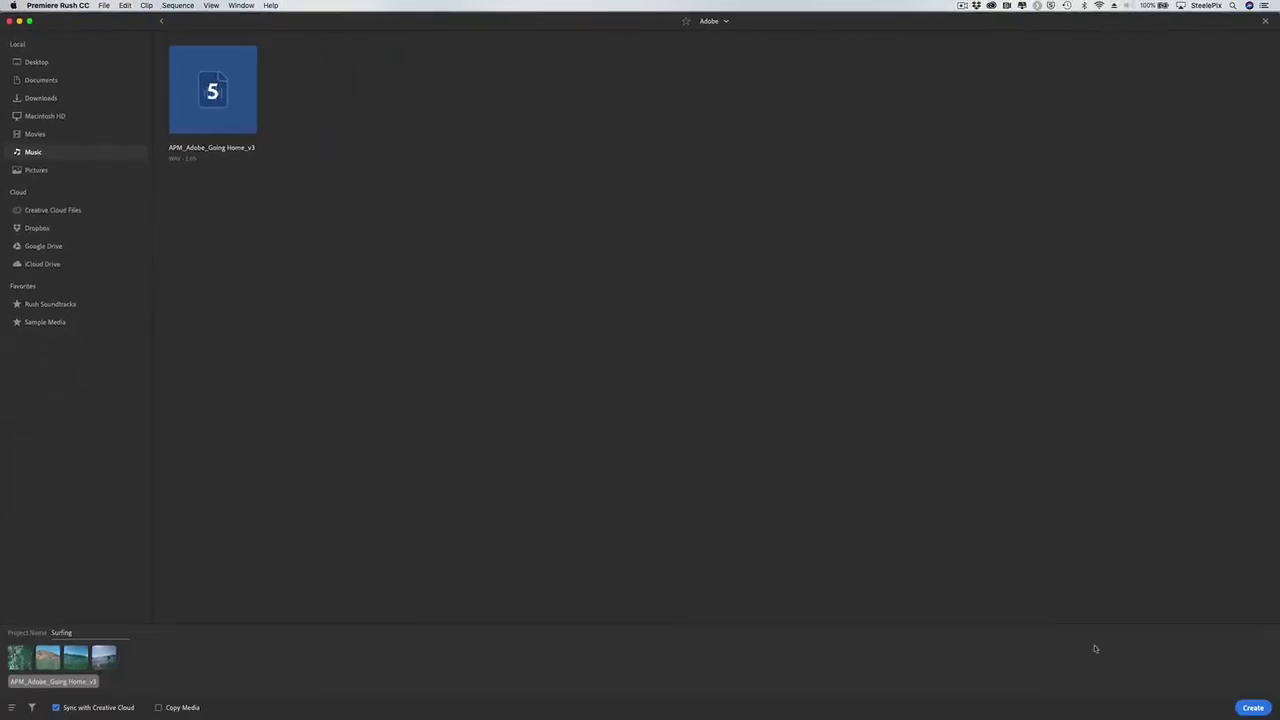
click(1252, 708)
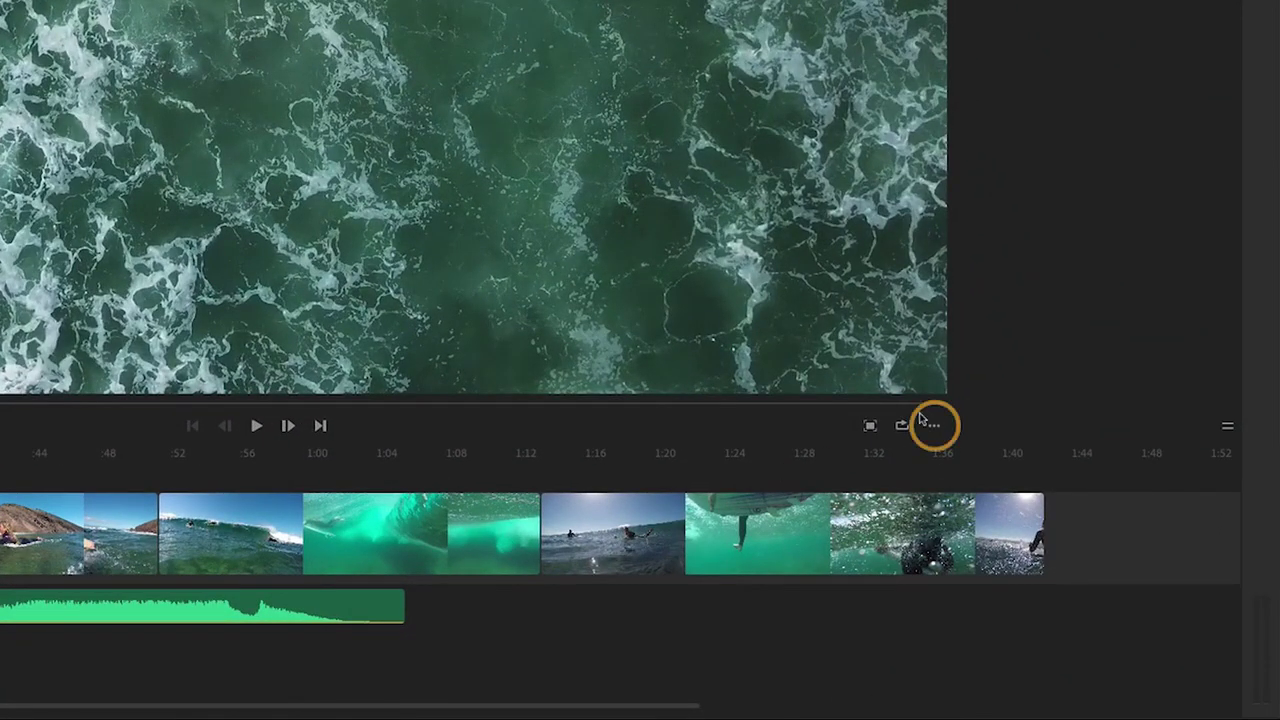
click(935, 427)
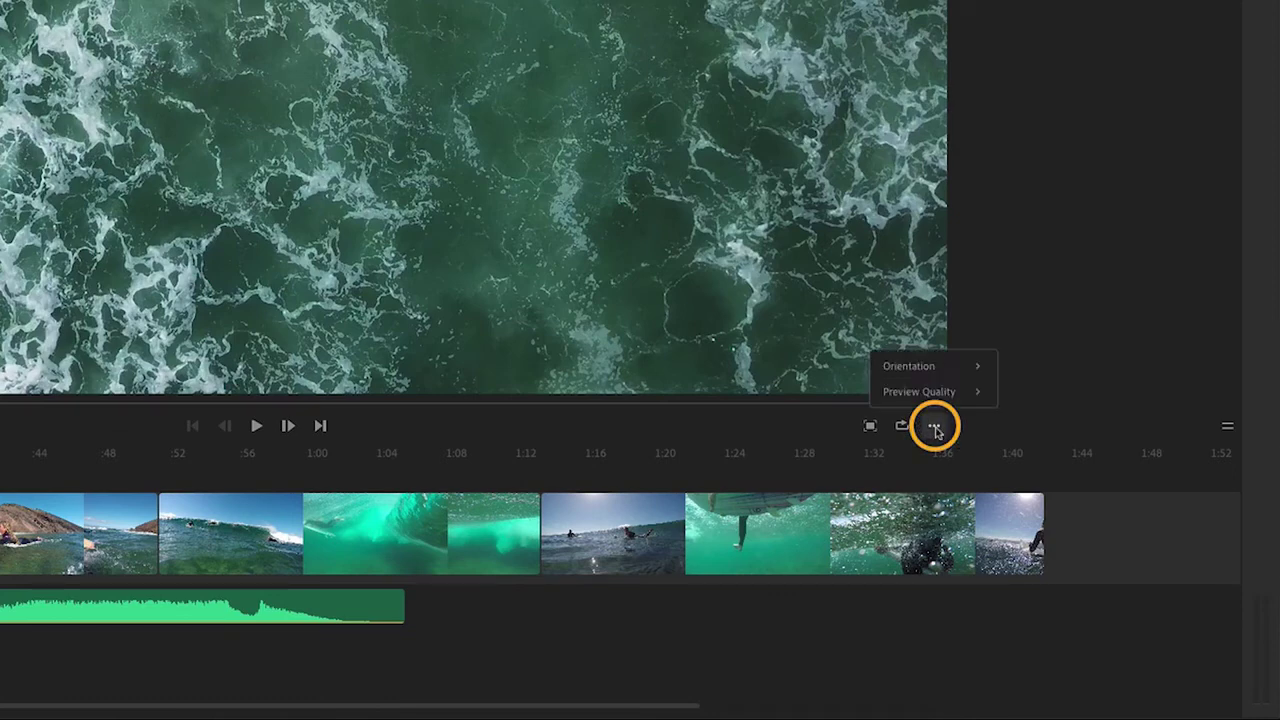
mouse_move(943, 375)
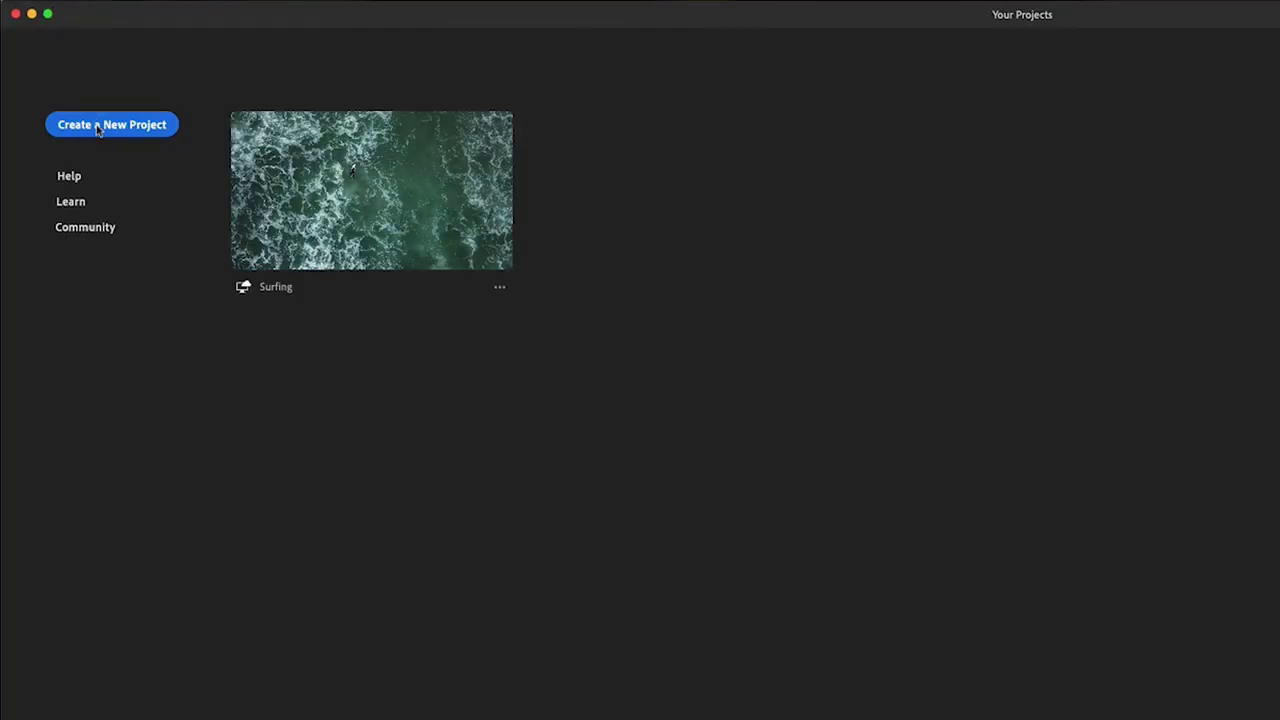
Show the Surfing project's options menu in Your Projects
click(499, 288)
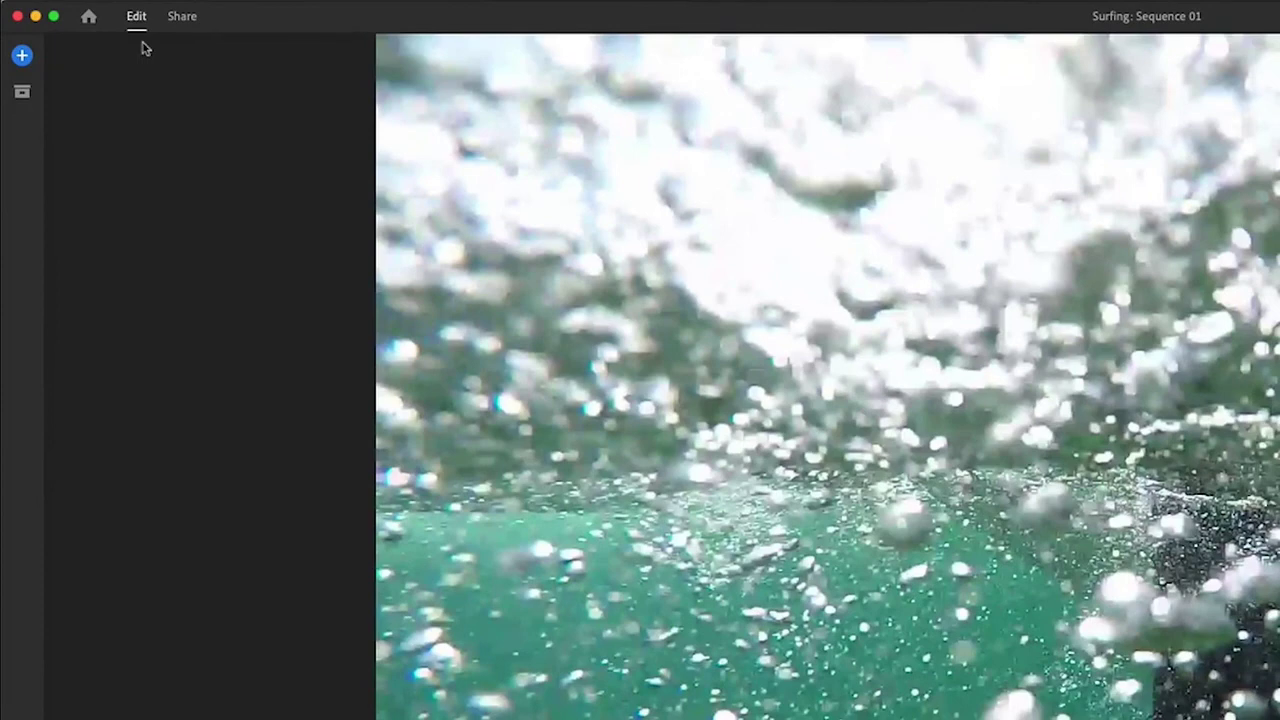
Show the Surfing project's assets: its four clips, Sequence 01 and the music file
click(28, 92)
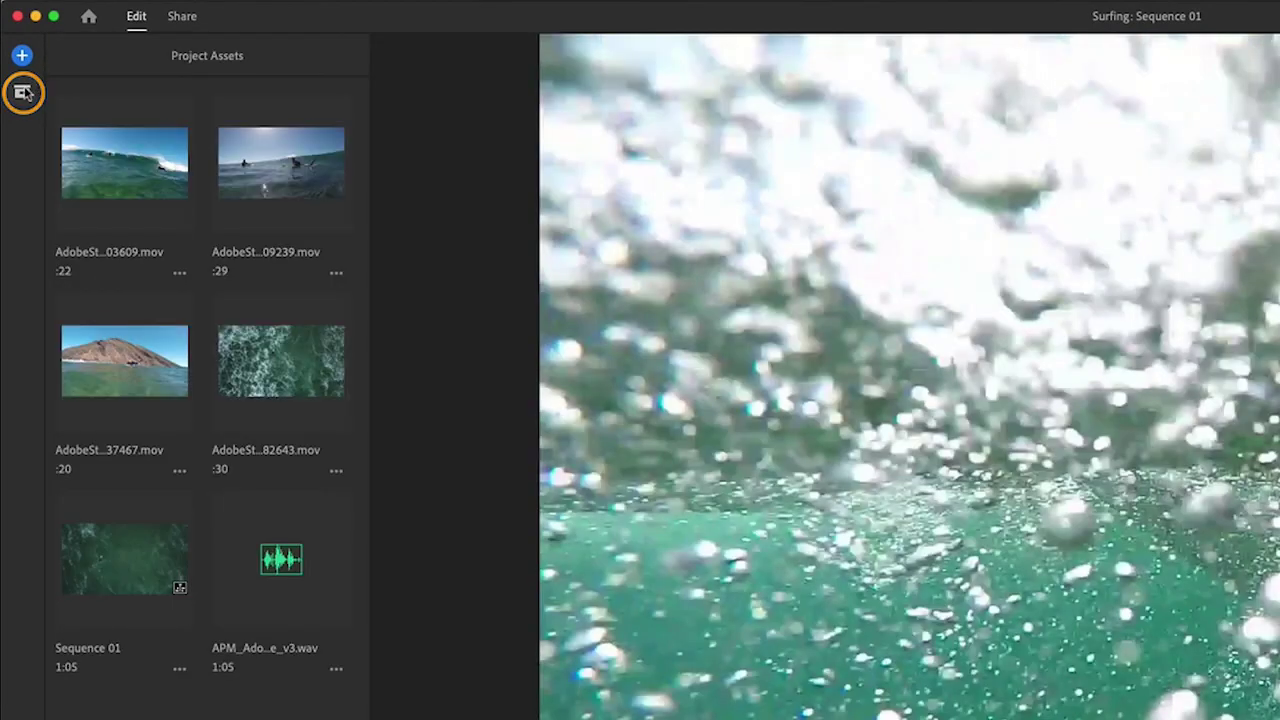